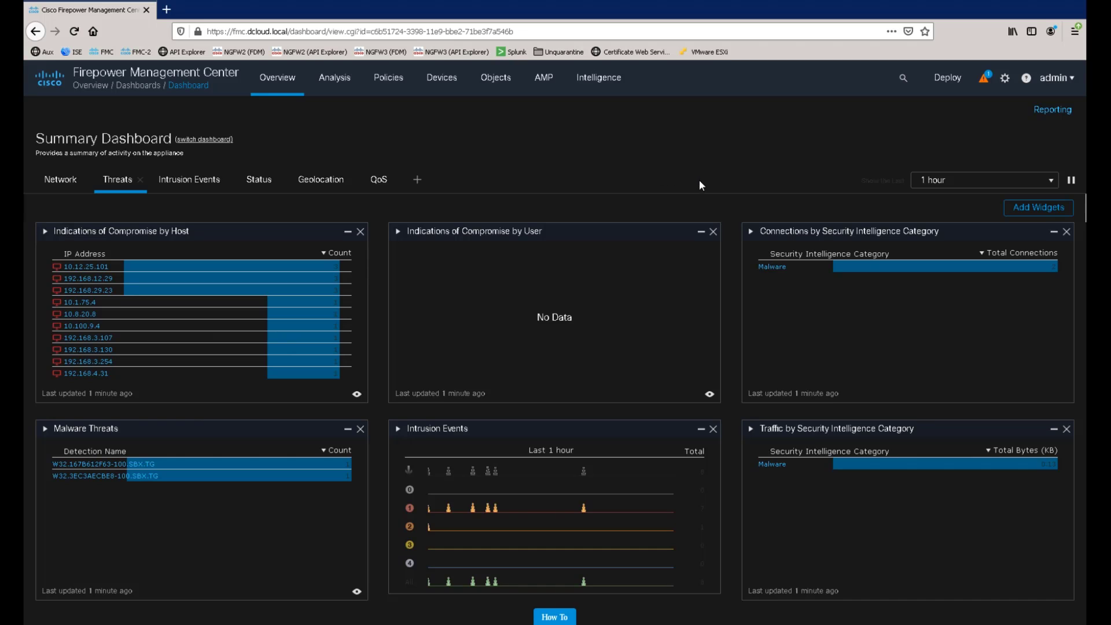
Check the Deployment list for pending changes, then list Interface objects in Object Management.
{"action": "left_click", "coordinate": [940, 81]}
{"action": "left_click", "coordinate": [956, 114]}
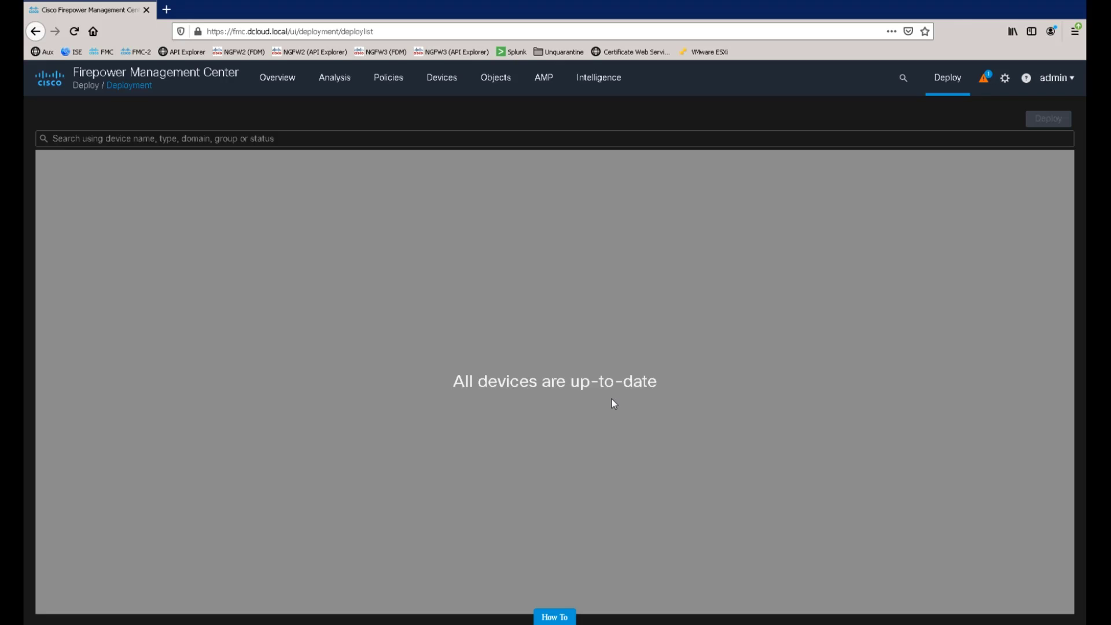
{"action": "left_click", "coordinate": [495, 81]}
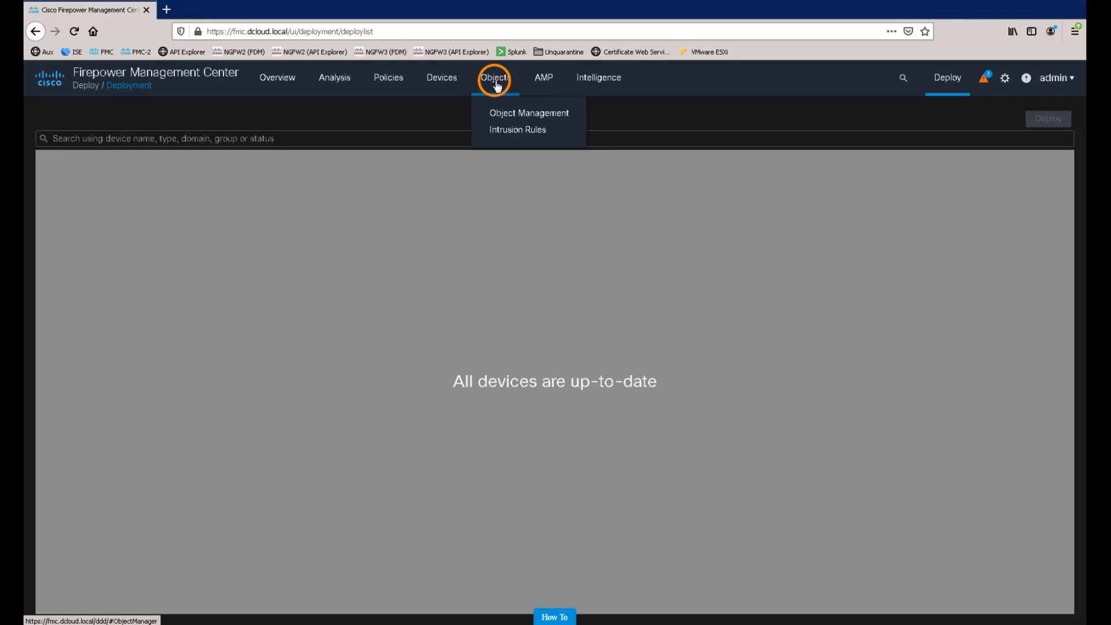
{"action": "left_click", "coordinate": [508, 114]}
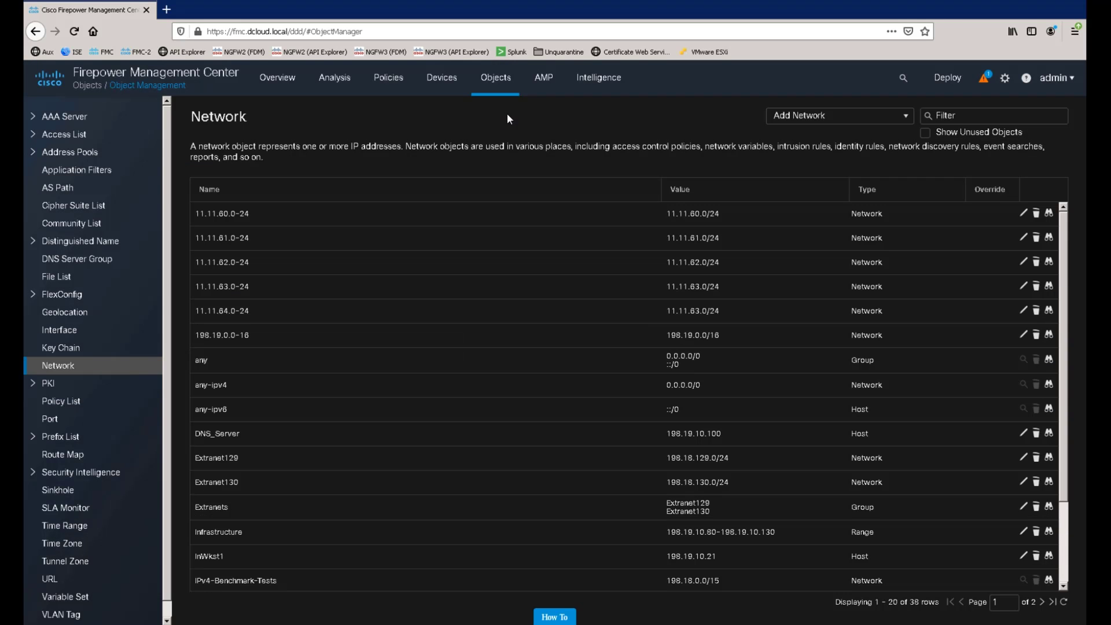
{"action": "left_click", "coordinate": [71, 331]}
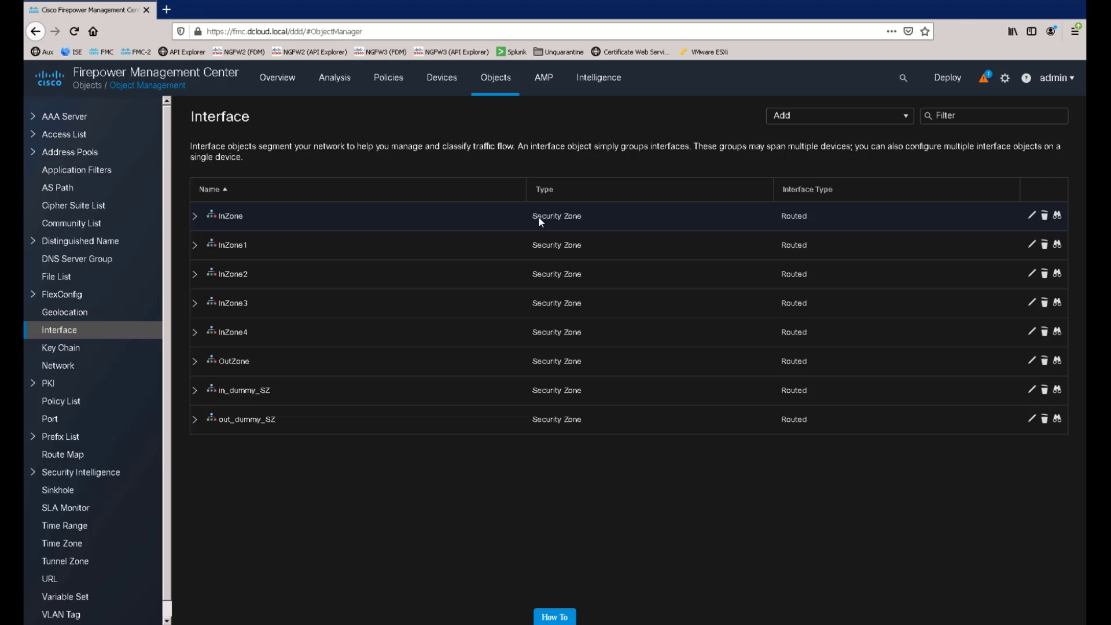
Rename InZone to Secure_InZone, keeping its NGFWBR1 and NGFWTG interfaces, and confirm the save.
{"action": "left_click", "coordinate": [1032, 216]}
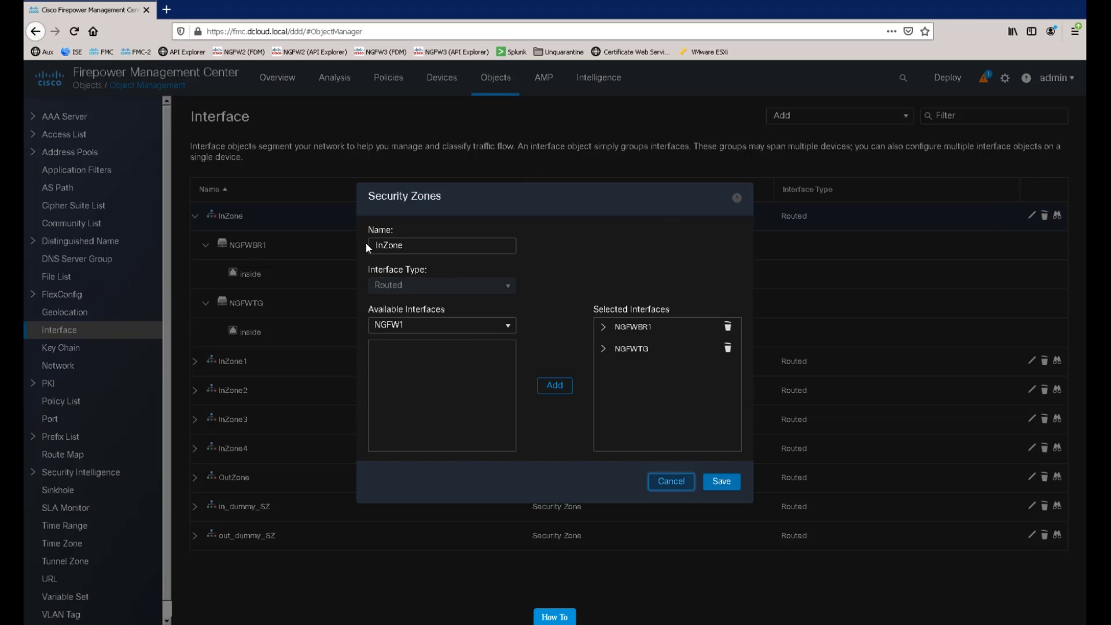
{"action": "left_click", "coordinate": [371, 244]}
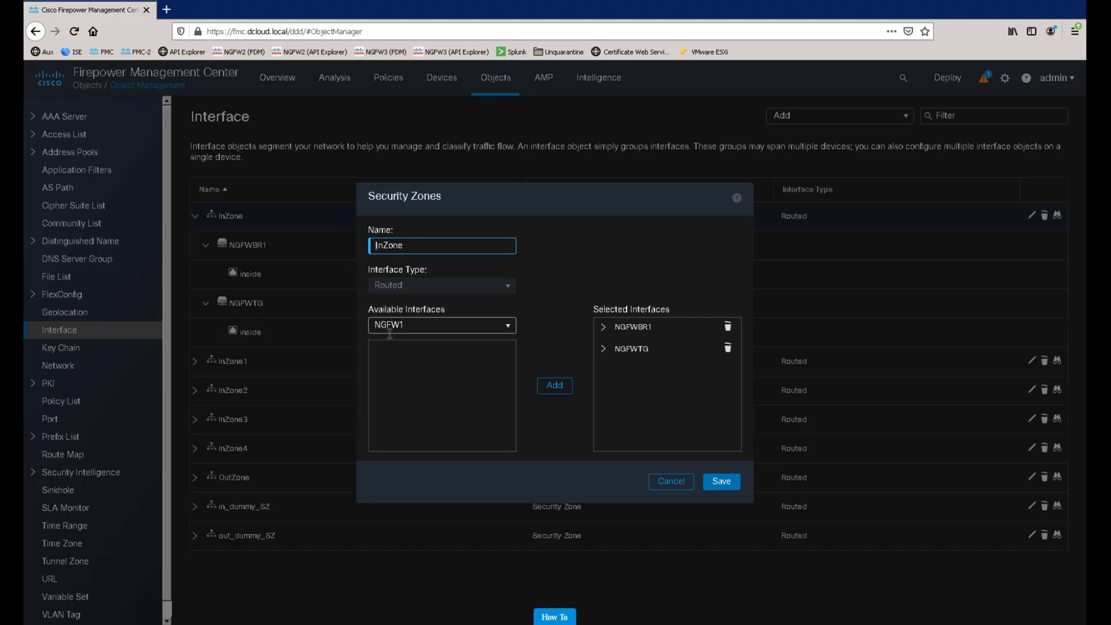
{"action": "type", "text": "Secure_"}
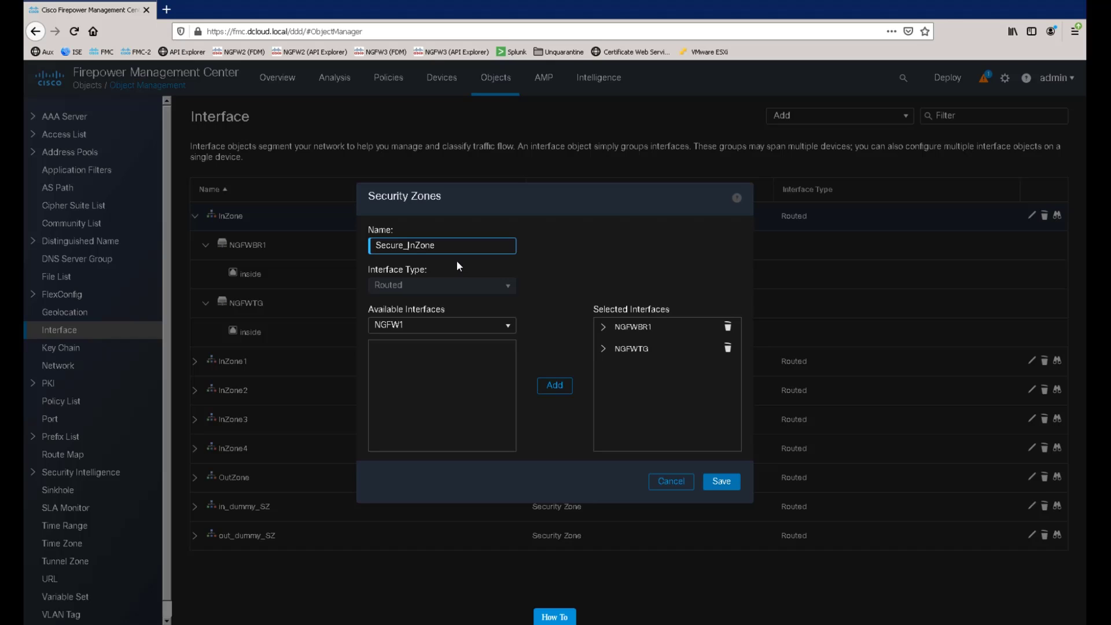
{"action": "left_click", "coordinate": [603, 327]}
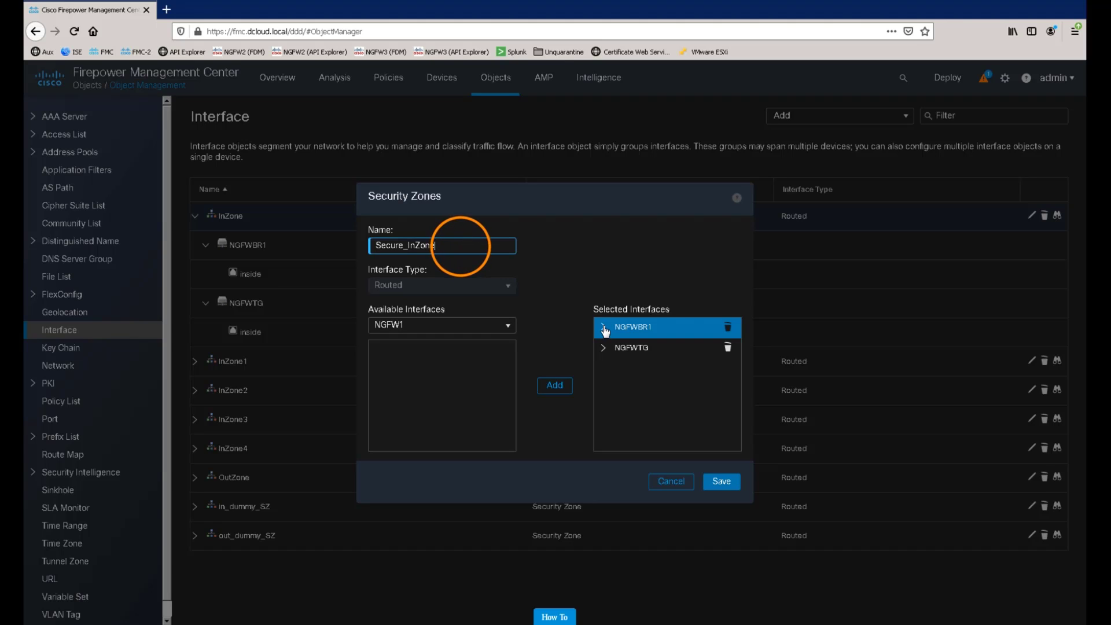
{"action": "left_click", "coordinate": [603, 369]}
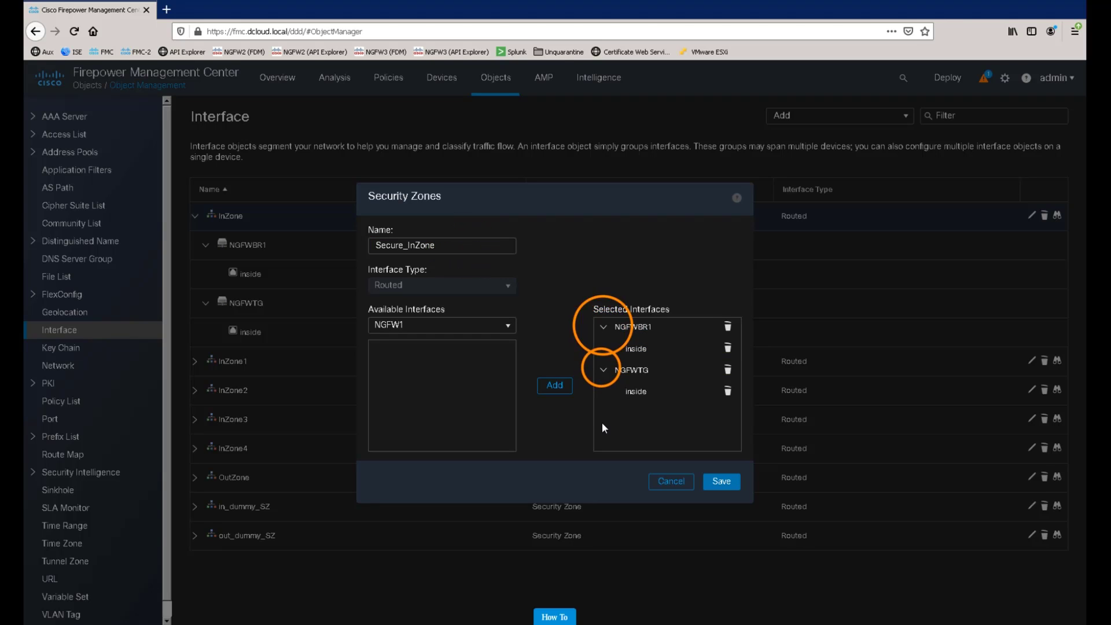
{"action": "left_click", "coordinate": [723, 482]}
{"action": "left_click", "coordinate": [620, 386]}
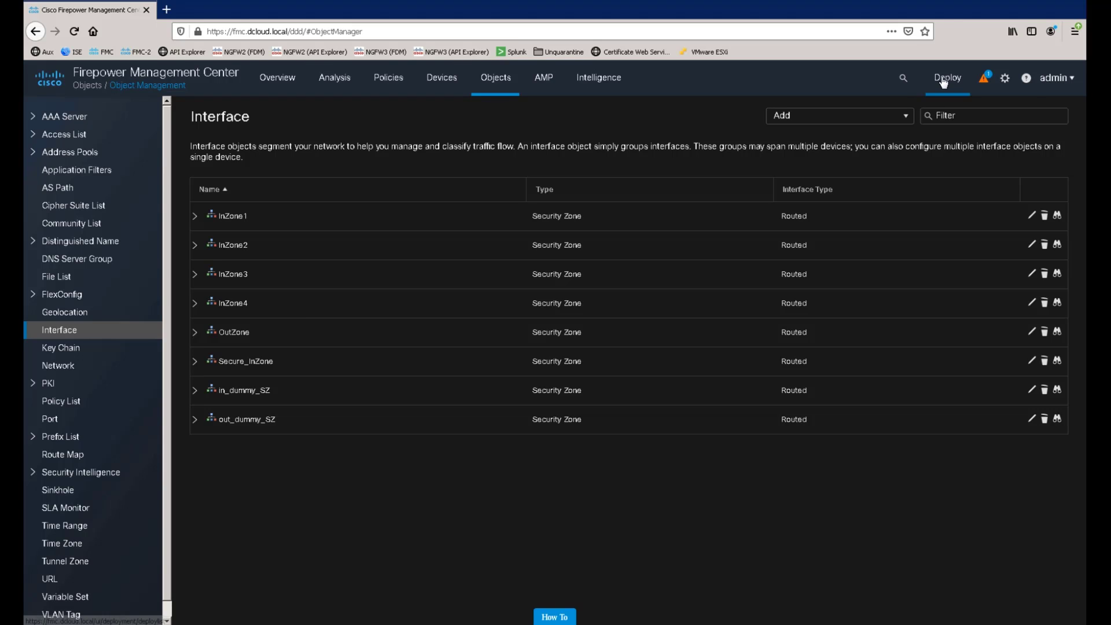
Preview NGFWBR1's pending deployment and inspect the InZone-to-Secure_InZone object change in the Change Log.
{"action": "mouse_move", "coordinate": [948, 91]}
{"action": "left_click", "coordinate": [956, 111]}
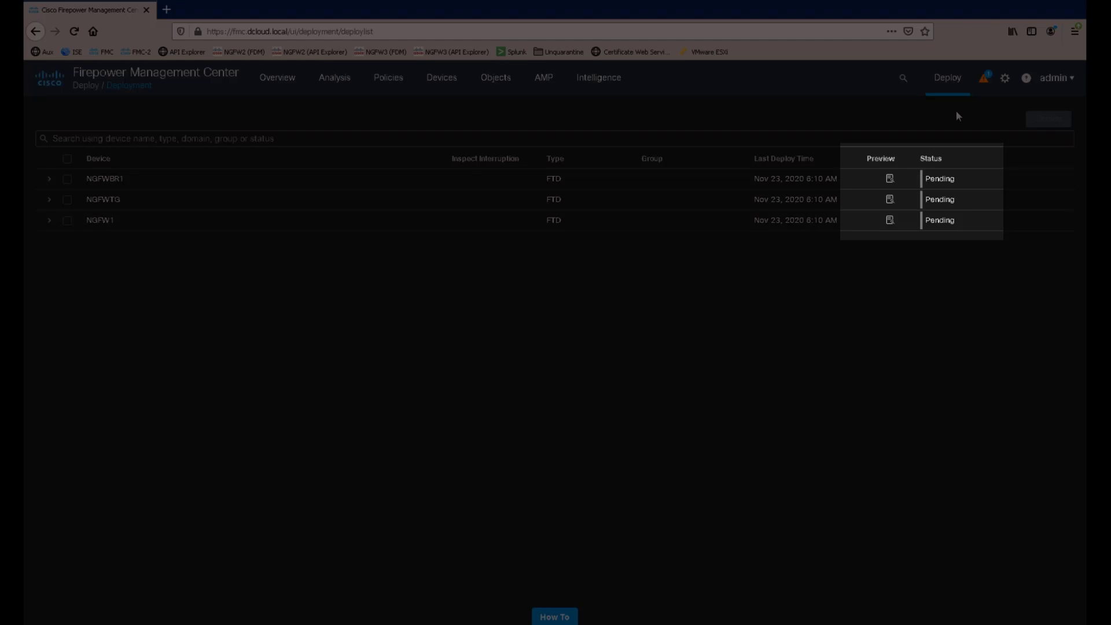
{"action": "left_click", "coordinate": [892, 179]}
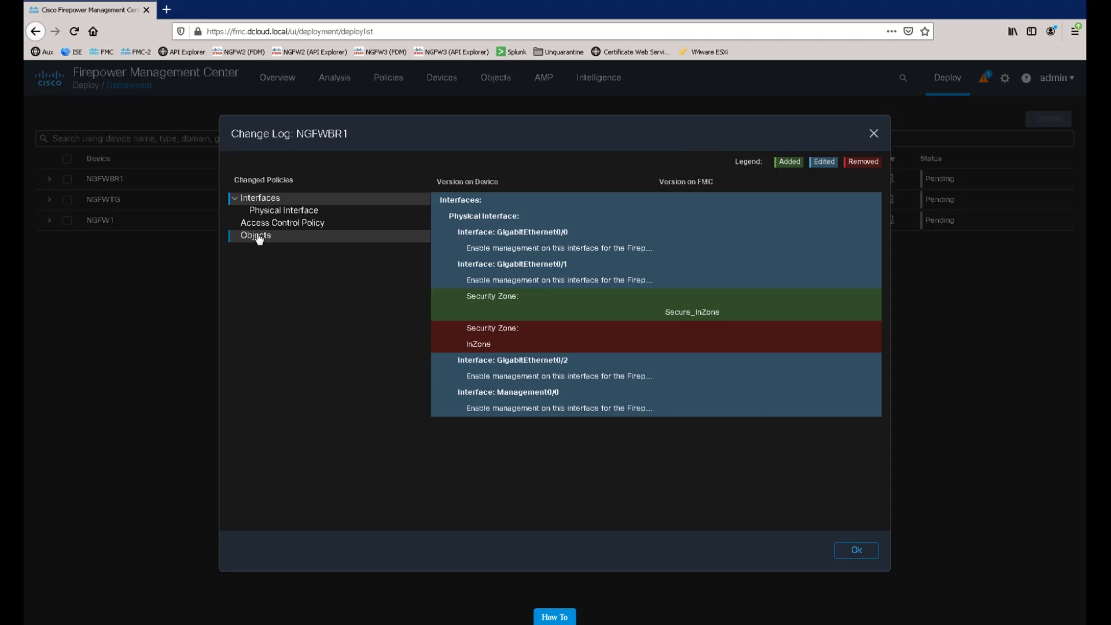
{"action": "left_click", "coordinate": [257, 236]}
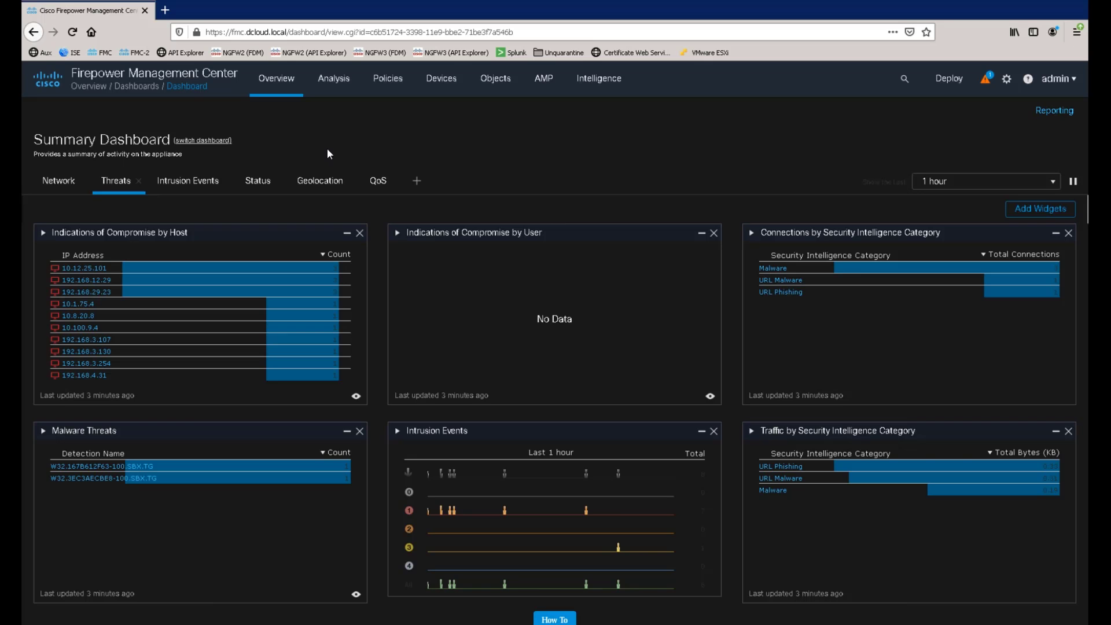
Open NGFW1_Platform_Settings for editing from the Devices > Platform Settings list.
{"action": "left_click", "coordinate": [439, 81]}
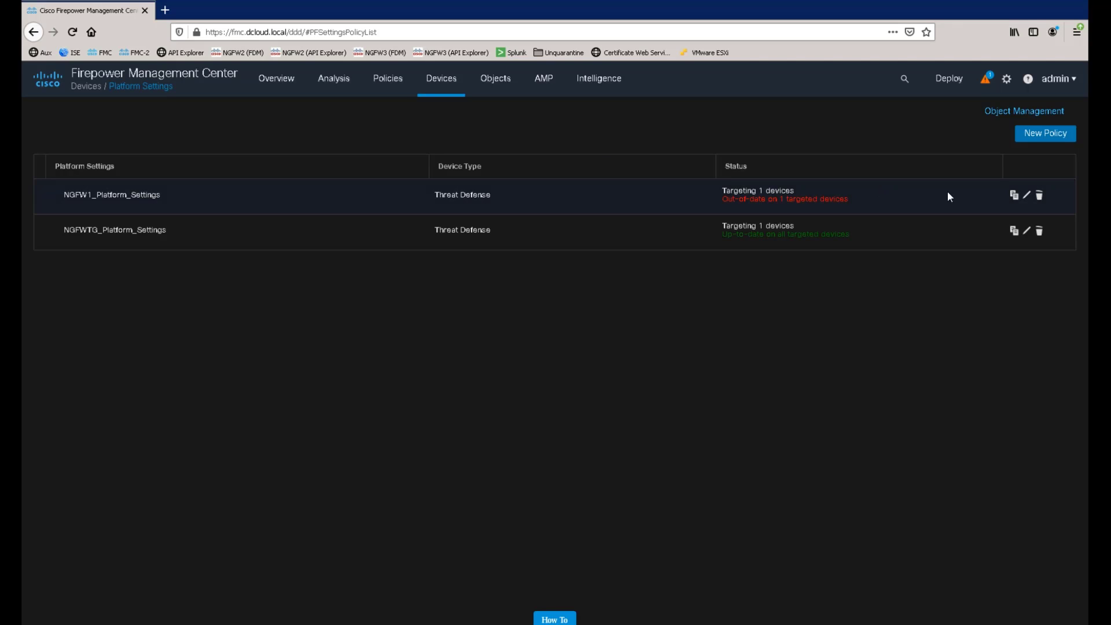
{"action": "left_click", "coordinate": [1028, 197]}
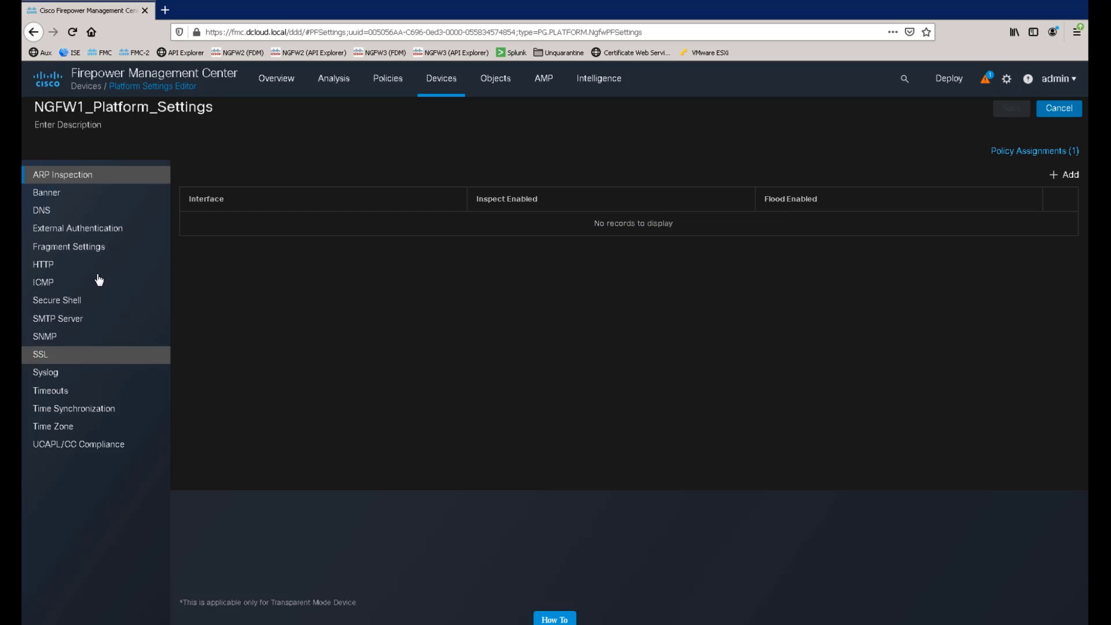
Enable the HTTP server, add an entry allowing 1.1.1.1 through InZone4, and save NGFW1_Platform_Settings.
{"action": "left_click", "coordinate": [45, 264]}
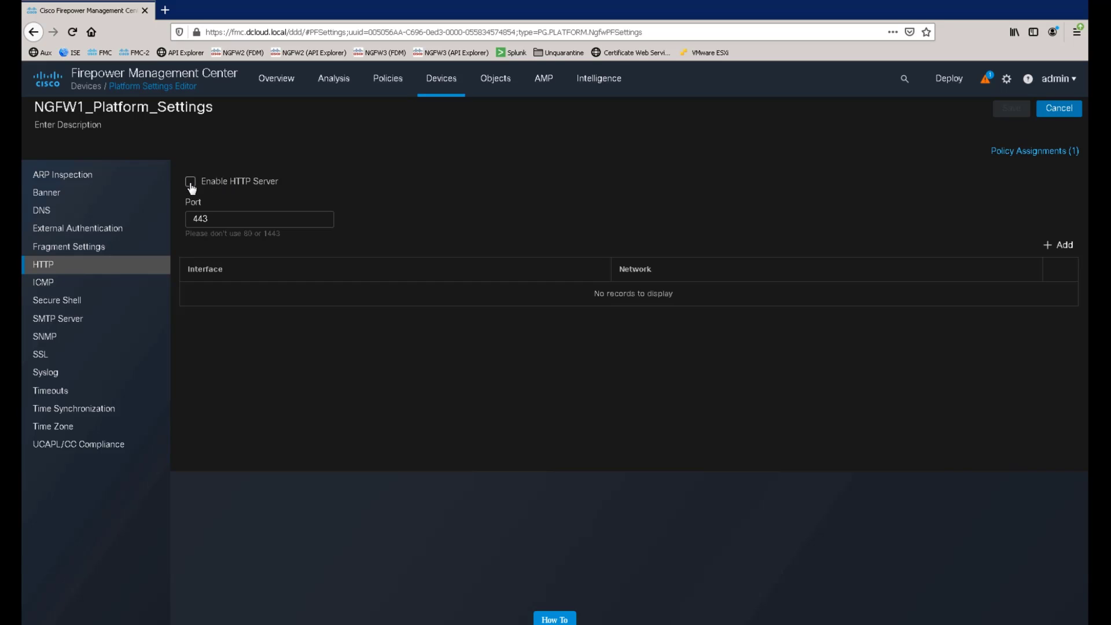
{"action": "left_click", "coordinate": [191, 183]}
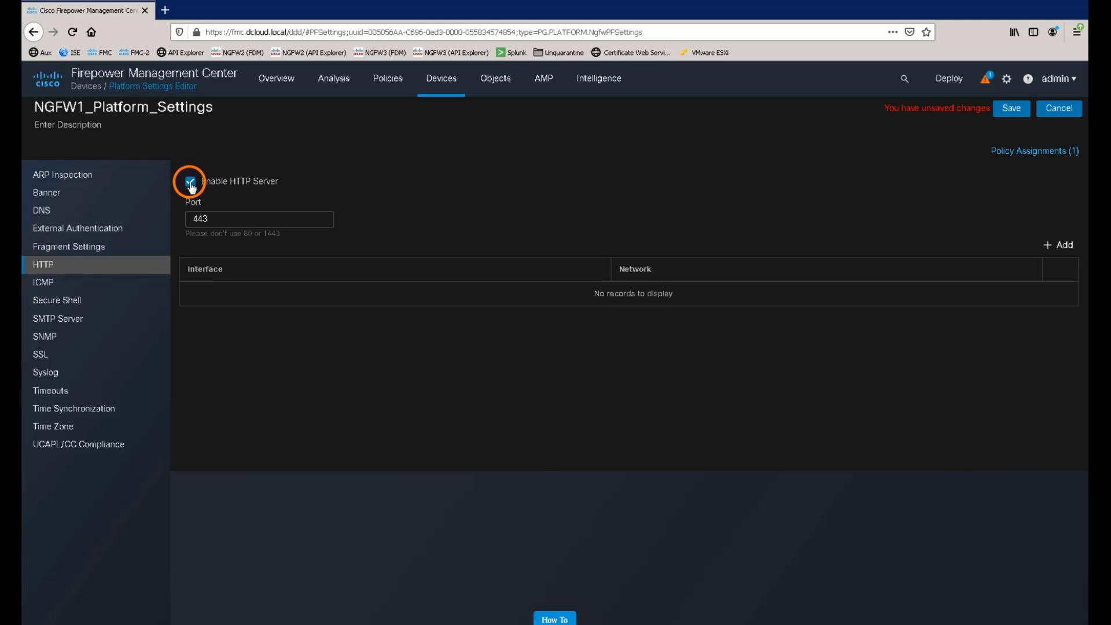
{"action": "left_click", "coordinate": [1047, 245]}
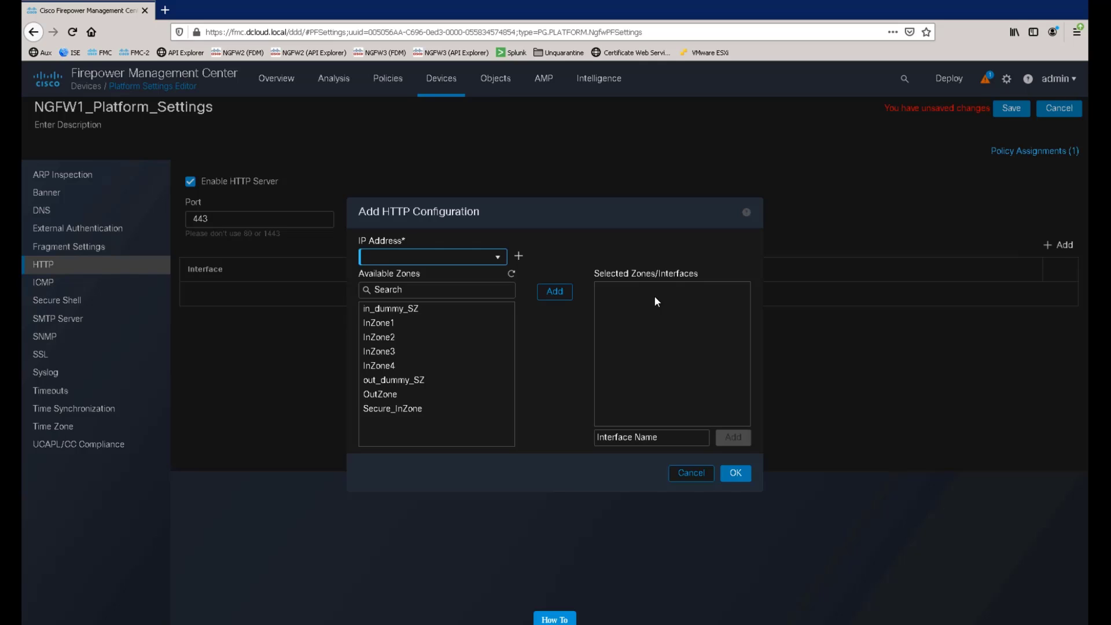
{"action": "left_click", "coordinate": [409, 253]}
{"action": "type", "text": "1.1.1.1"}
{"action": "left_click", "coordinate": [418, 365]}
{"action": "left_click", "coordinate": [557, 293]}
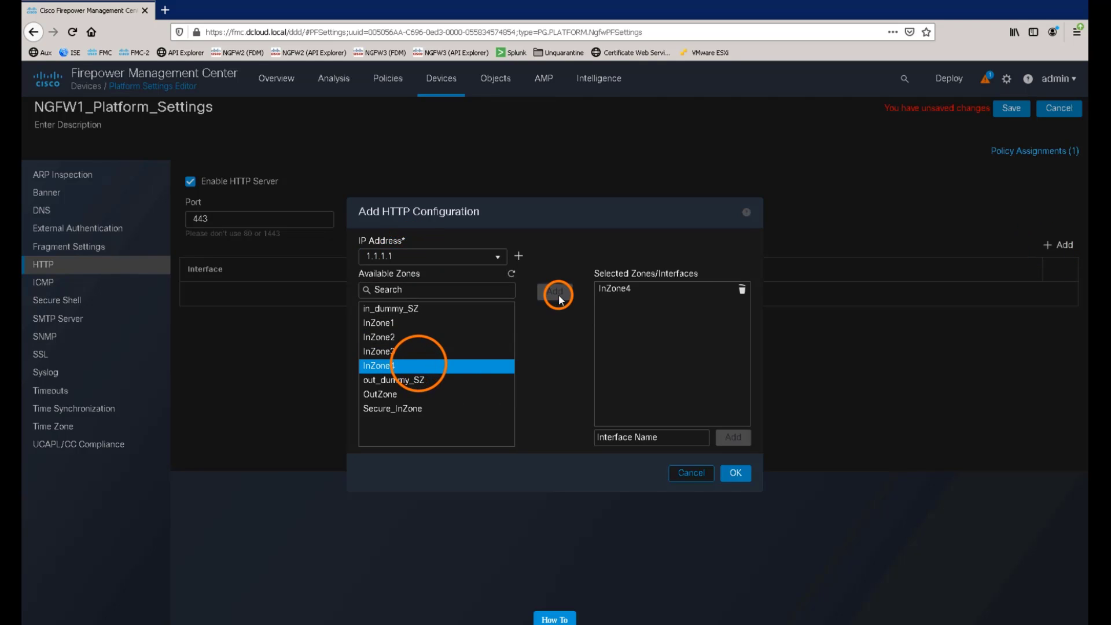
{"action": "left_click", "coordinate": [732, 473]}
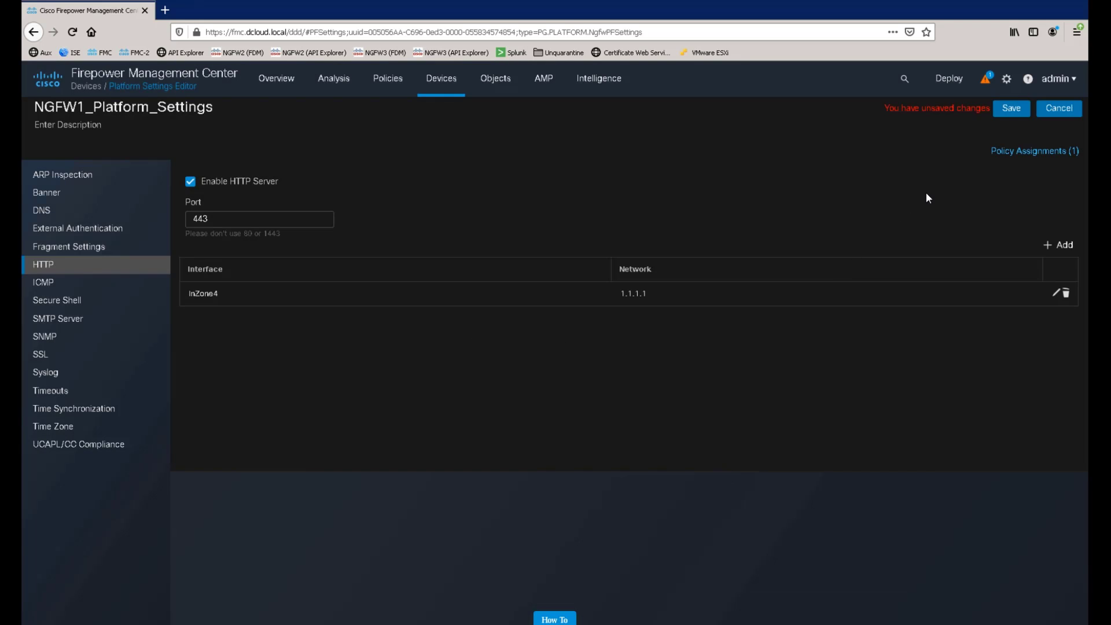
{"action": "left_click", "coordinate": [1011, 110]}
Open the Audit Log in a new tab and review the NGFW1_Platform_Settings:858 change comparison.
{"action": "left_click", "coordinate": [1007, 83]}
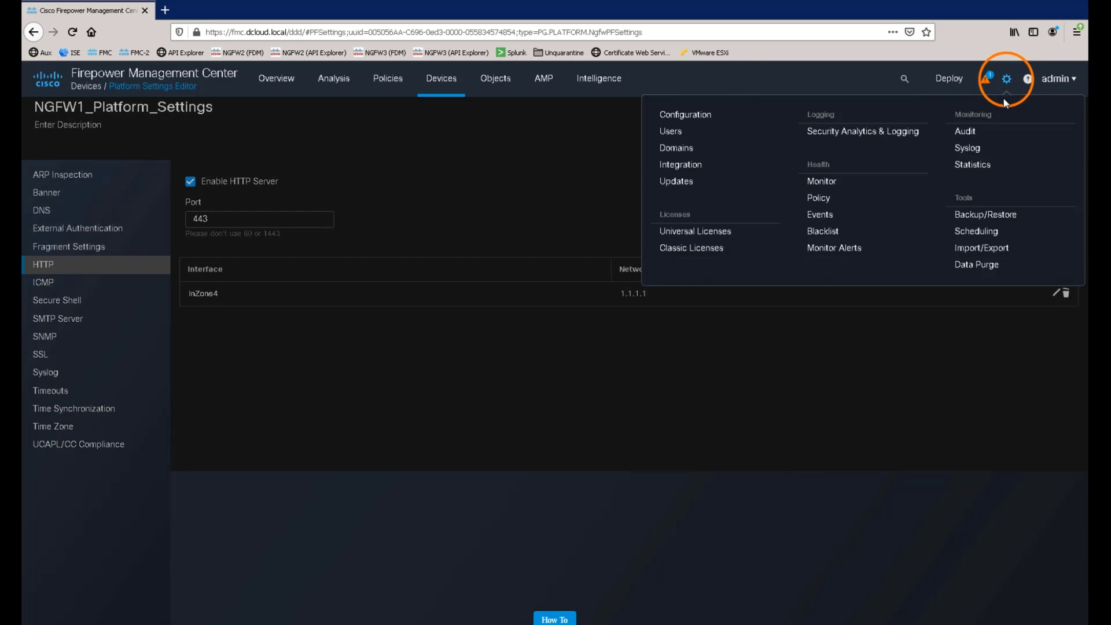
{"action": "right_click", "coordinate": [969, 135]}
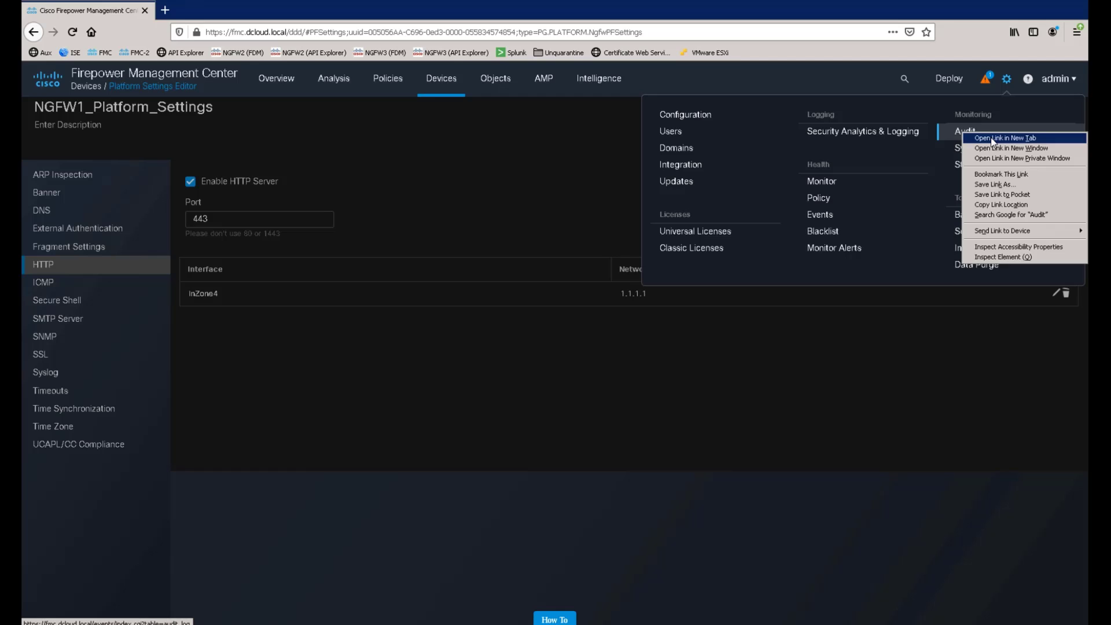
{"action": "left_click", "coordinate": [993, 138]}
{"action": "left_click", "coordinate": [501, 213]}
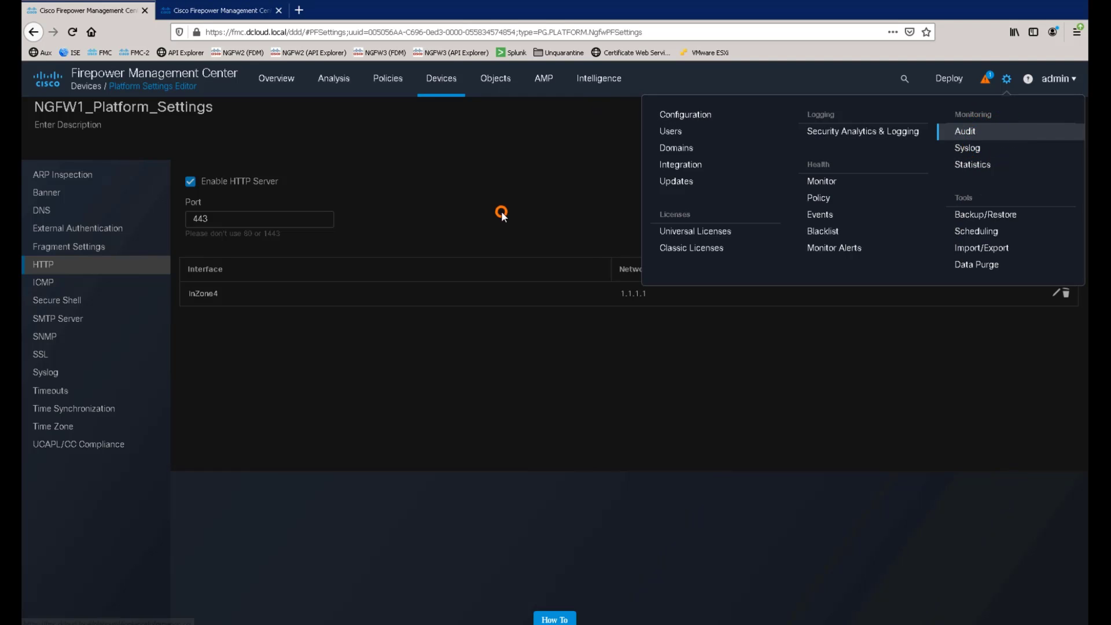
{"action": "left_click", "coordinate": [246, 12]}
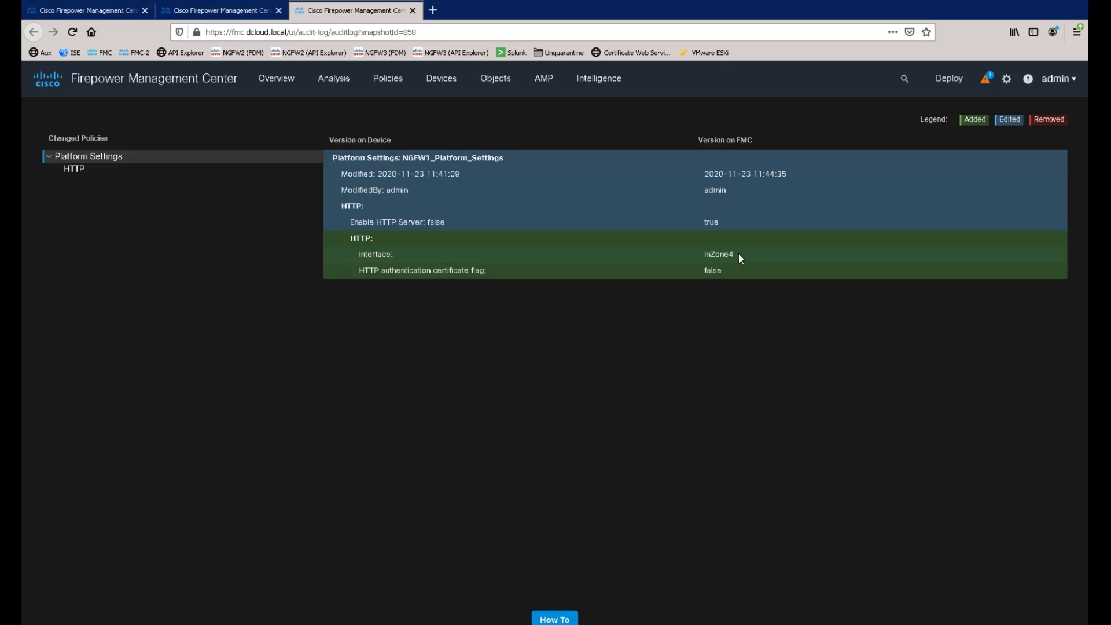
{"action": "left_click", "coordinate": [413, 11]}
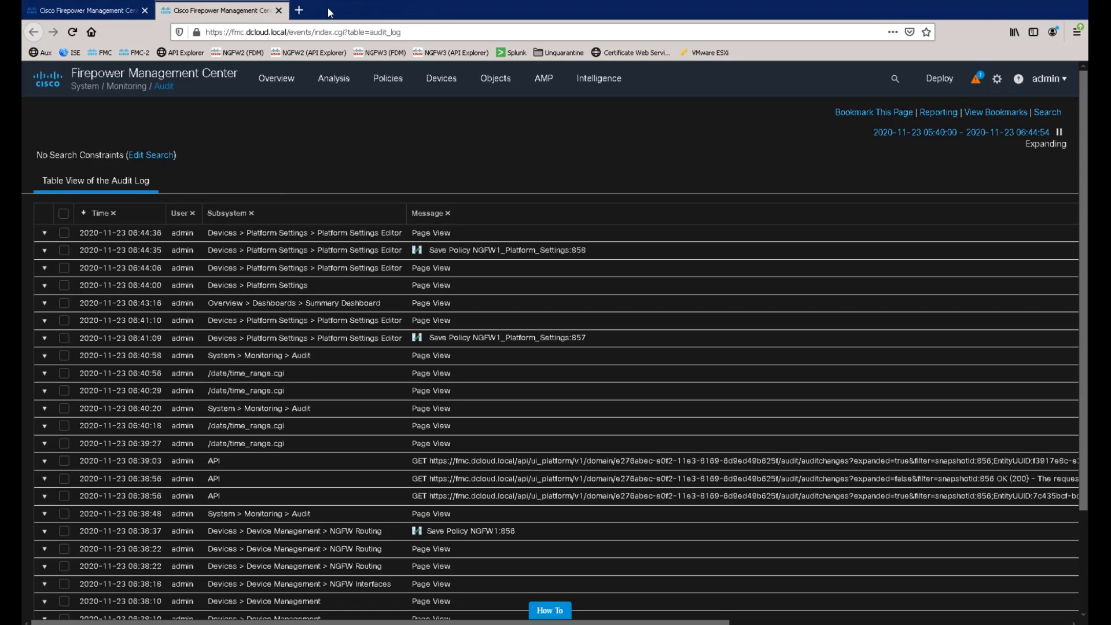
Delete the InZone4 1.1.1.1 HTTP access entry from NGFW1_Platform_Settings and save the policy.
{"action": "left_click", "coordinate": [81, 10]}
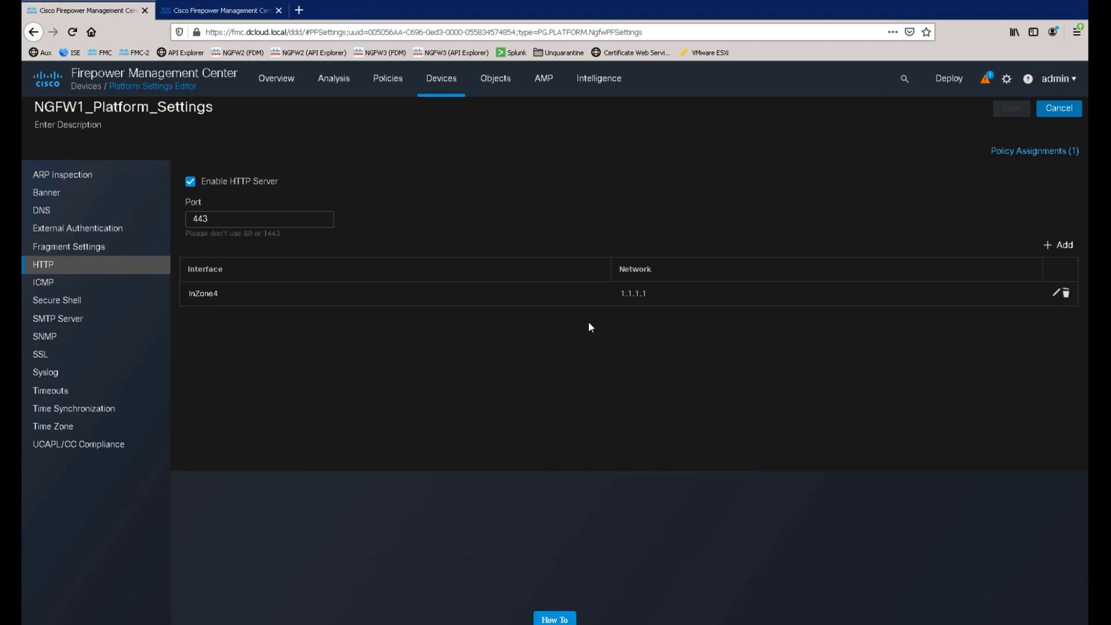
{"action": "left_click", "coordinate": [1067, 295]}
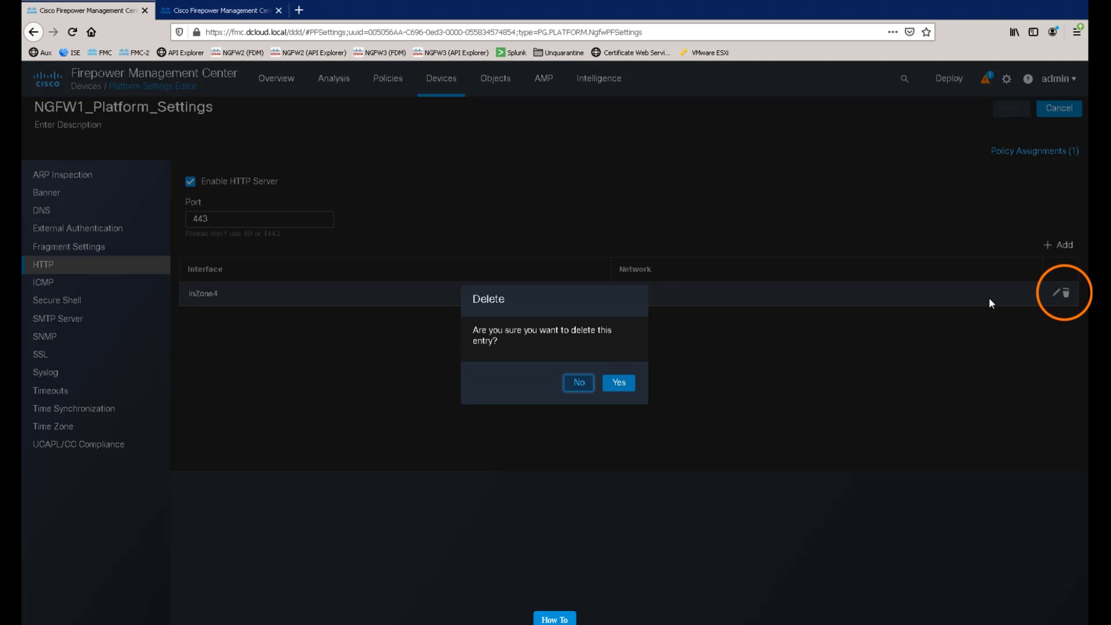
{"action": "left_click", "coordinate": [619, 385]}
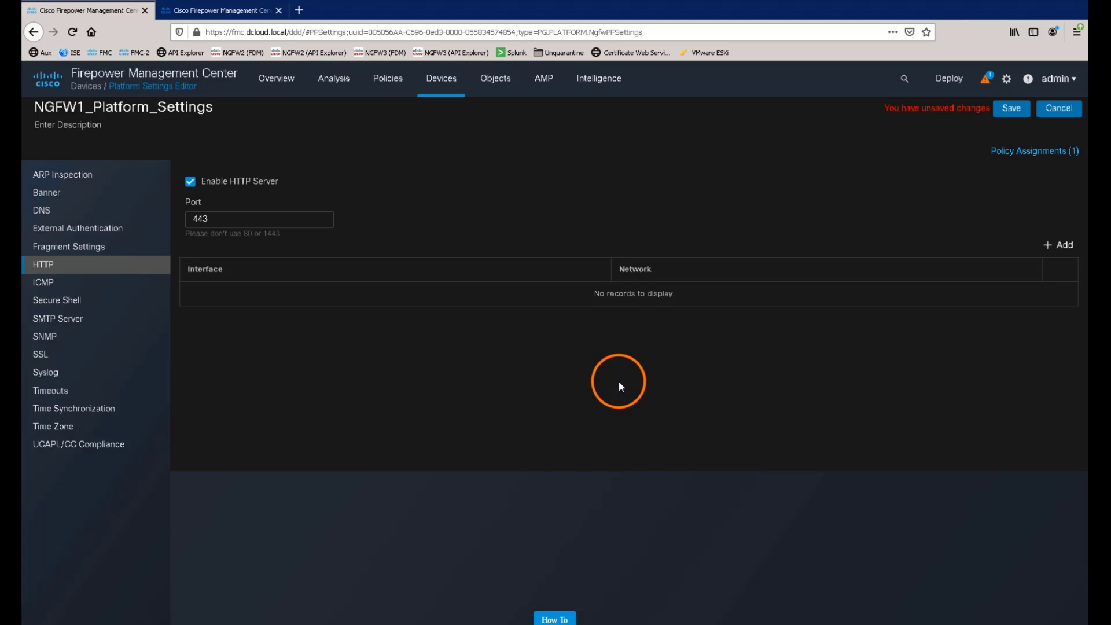
{"action": "left_click", "coordinate": [999, 111]}
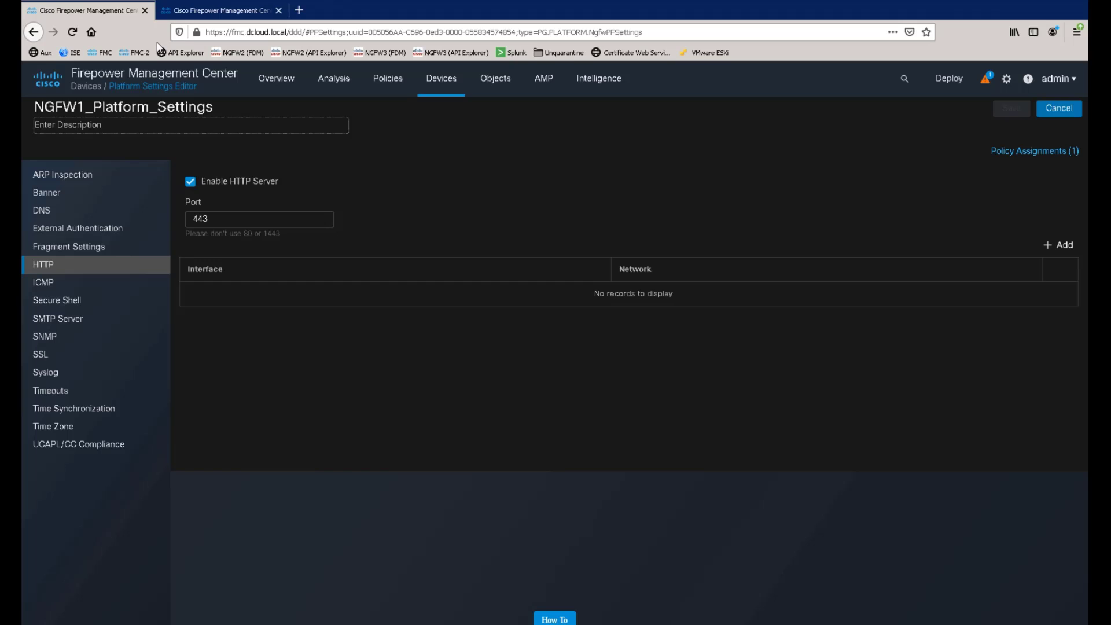
Refresh the Audit Log and open the NGFW1_Platform_Settings:859 change showing the InZone4 entry removed.
{"action": "left_click", "coordinate": [212, 14]}
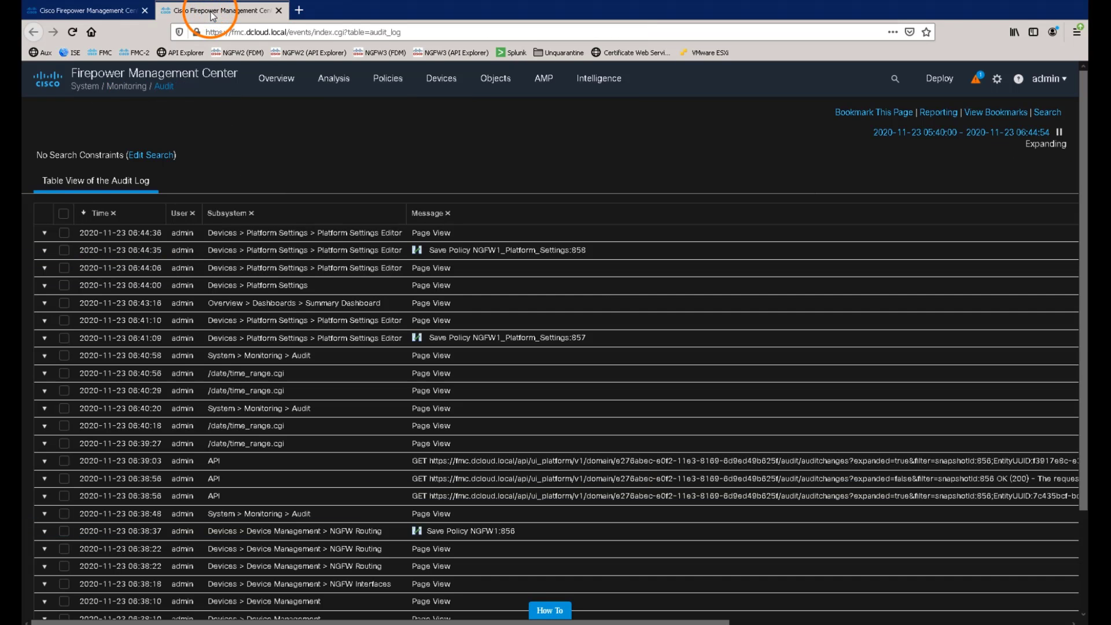
{"action": "left_click", "coordinate": [97, 183]}
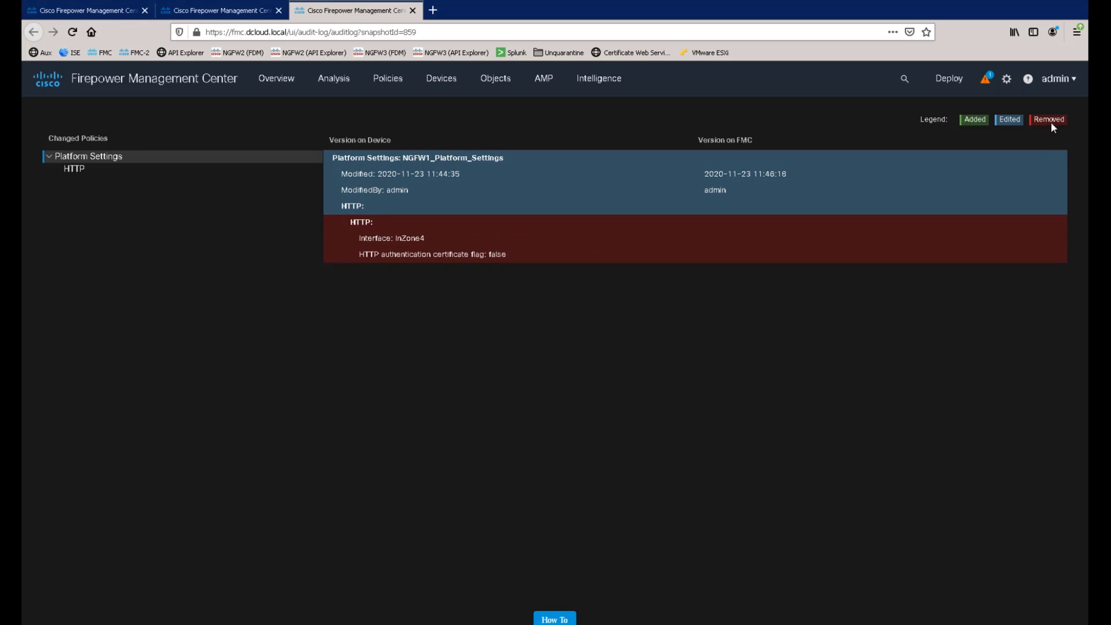
Enable OSPFv3 Process 1 in NGFW1's Routing settings under Device Management and save.
{"action": "left_click", "coordinate": [412, 10]}
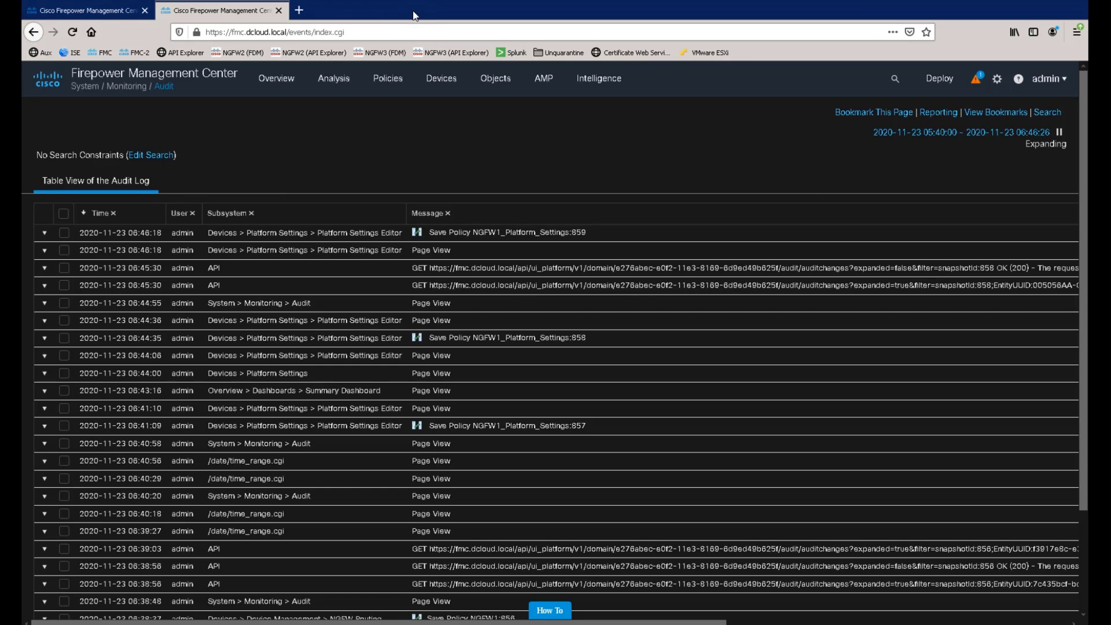
{"action": "left_click", "coordinate": [107, 12]}
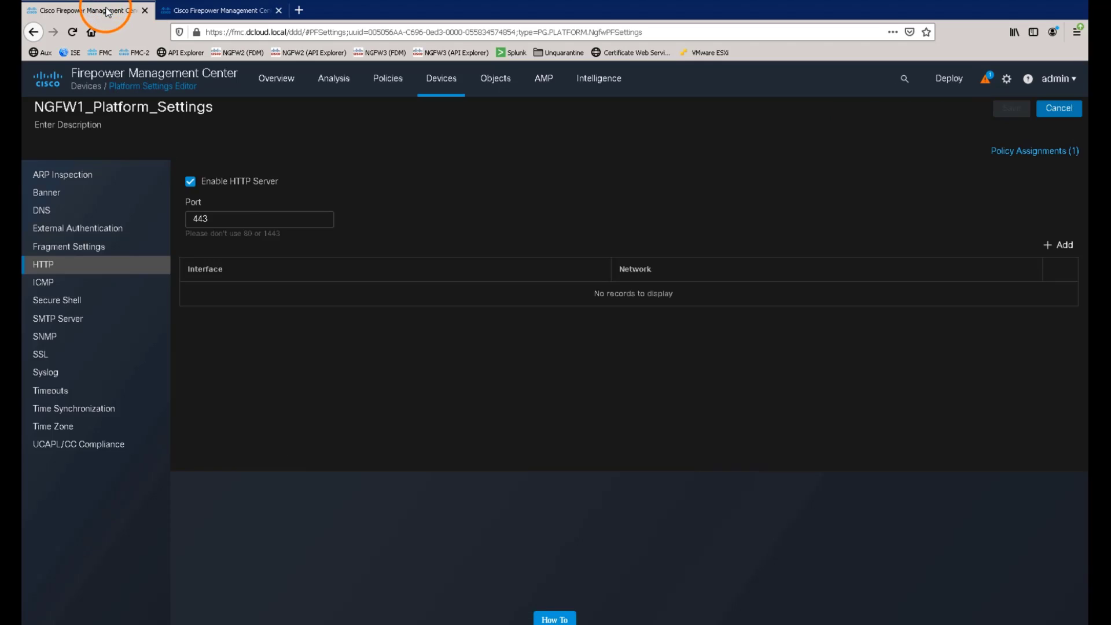
{"action": "left_click", "coordinate": [440, 84]}
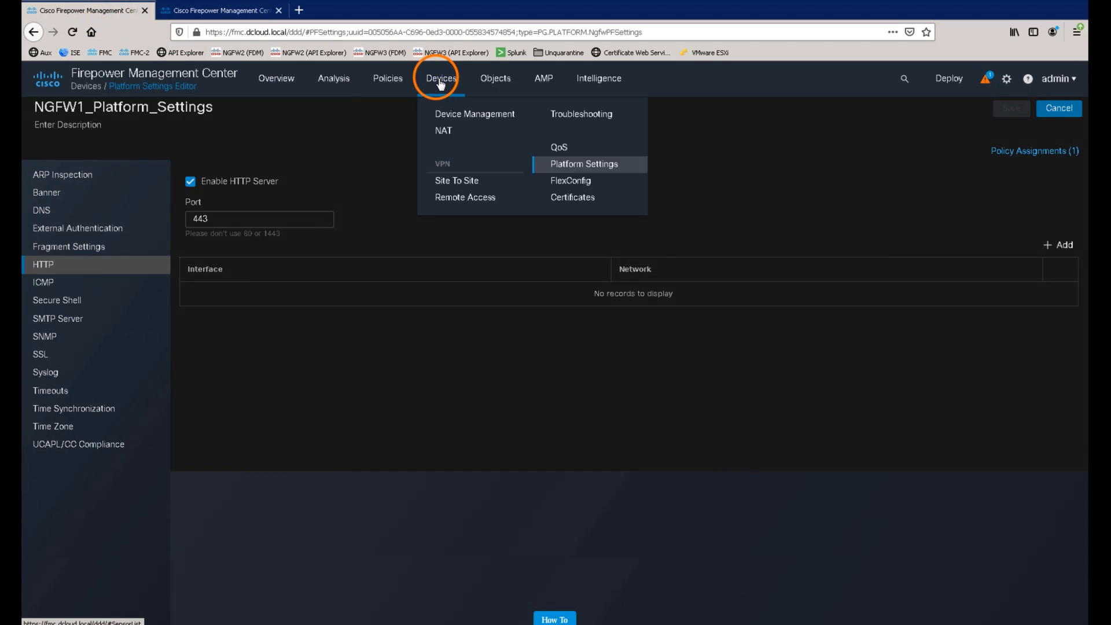
{"action": "left_click", "coordinate": [444, 111]}
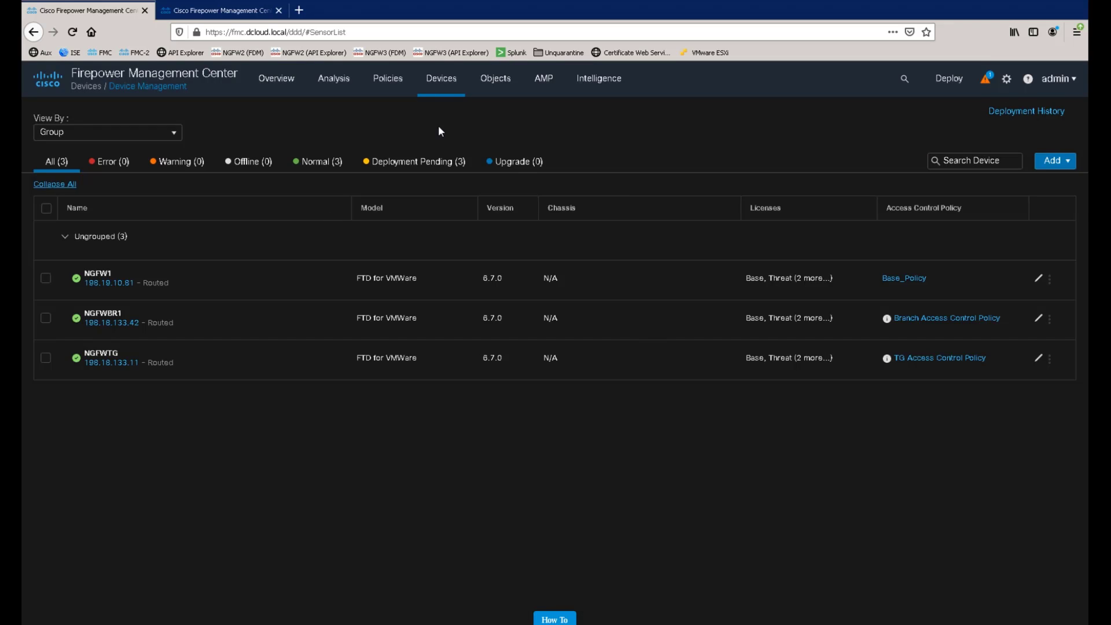
{"action": "left_click", "coordinate": [101, 282]}
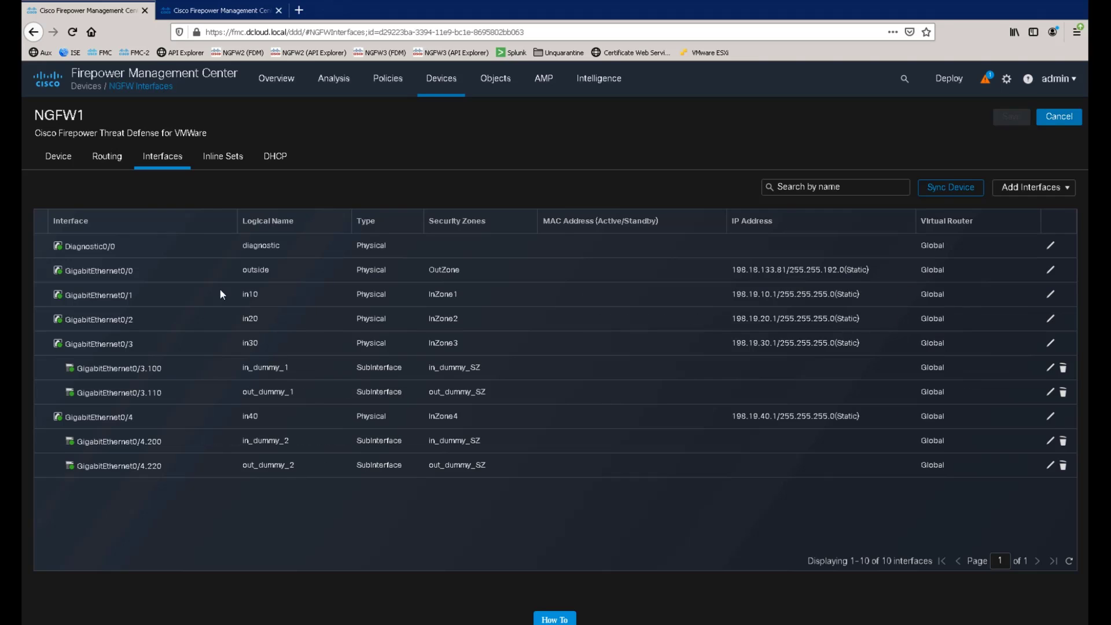
{"action": "left_click", "coordinate": [110, 157]}
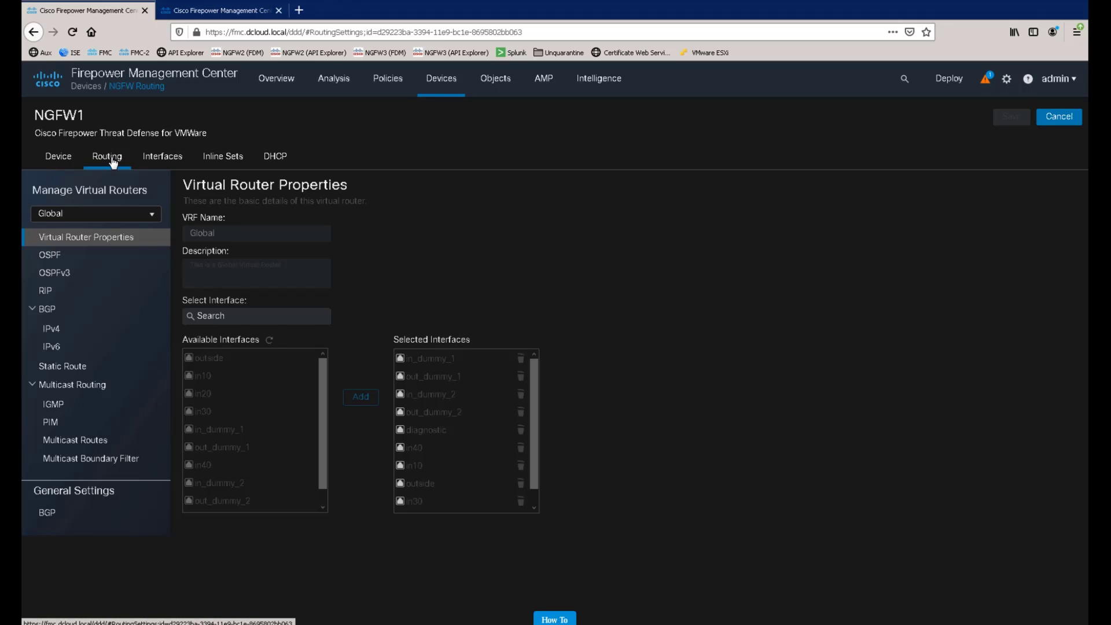
{"action": "left_click", "coordinate": [58, 276]}
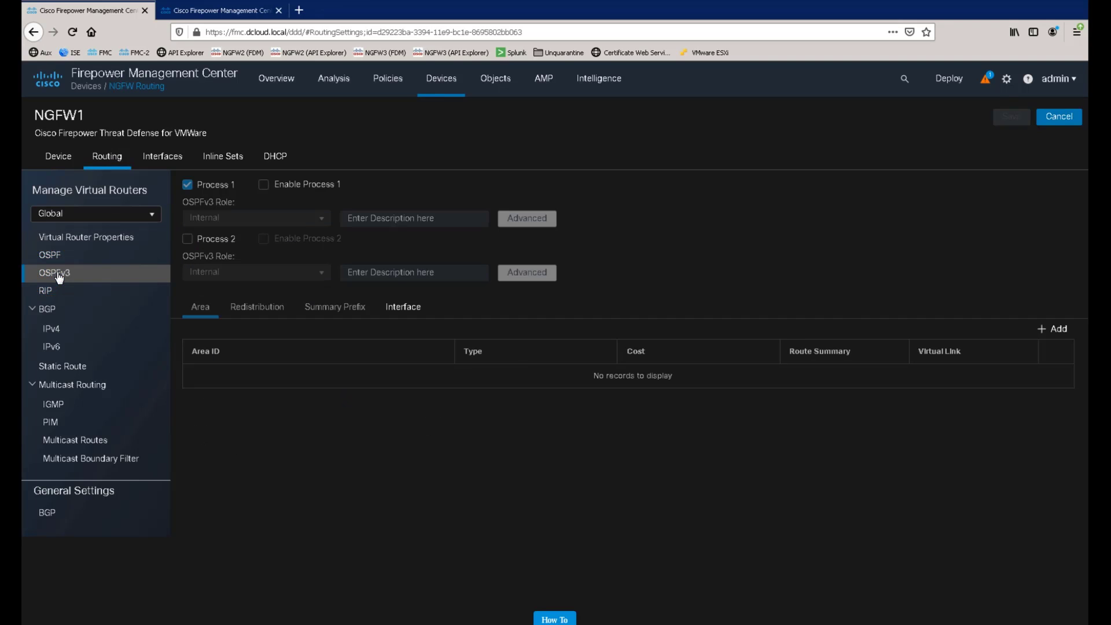
{"action": "left_click", "coordinate": [263, 185]}
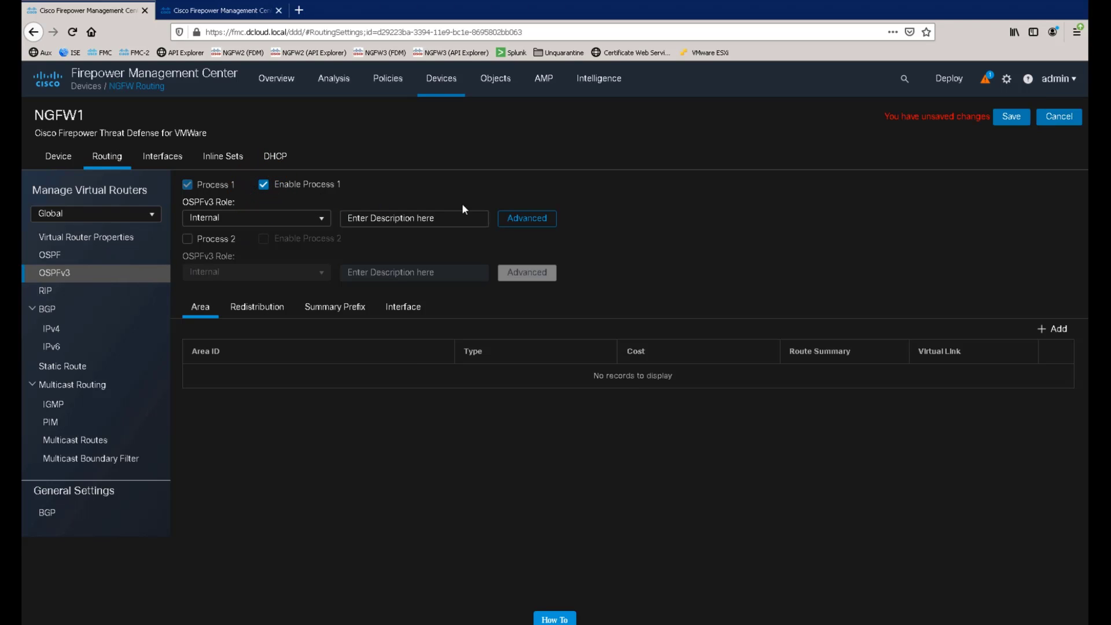
{"action": "left_click", "coordinate": [1010, 119]}
Refresh the Audit Log, review the NGFW1:880 diff showing OSPFv3 Process 1 enabled, then close it.
{"action": "left_click", "coordinate": [220, 13]}
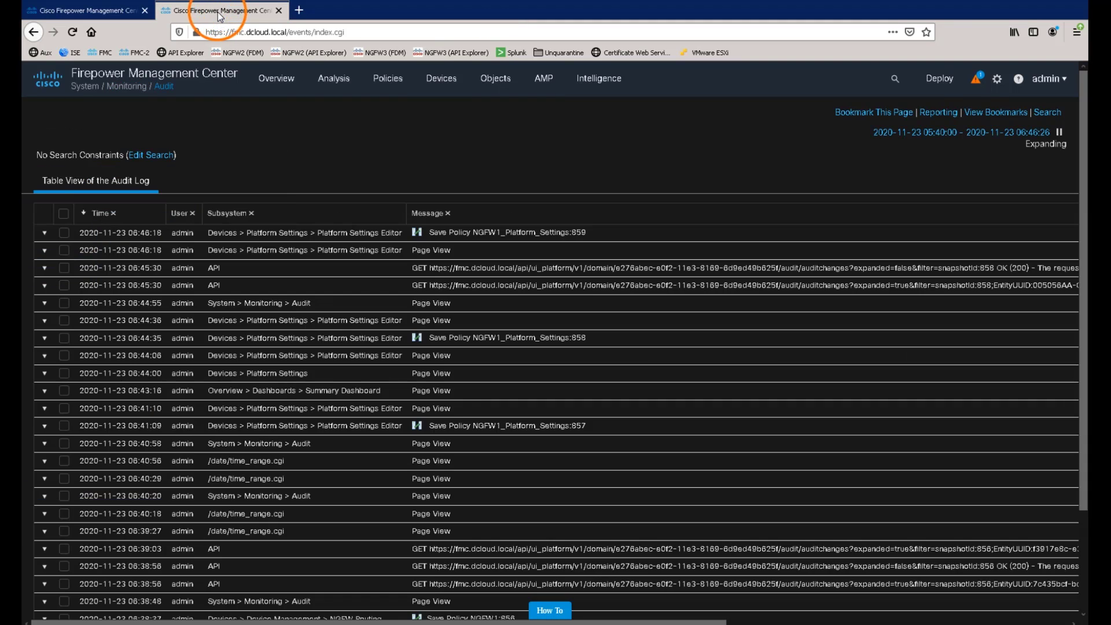
{"action": "left_click", "coordinate": [89, 179]}
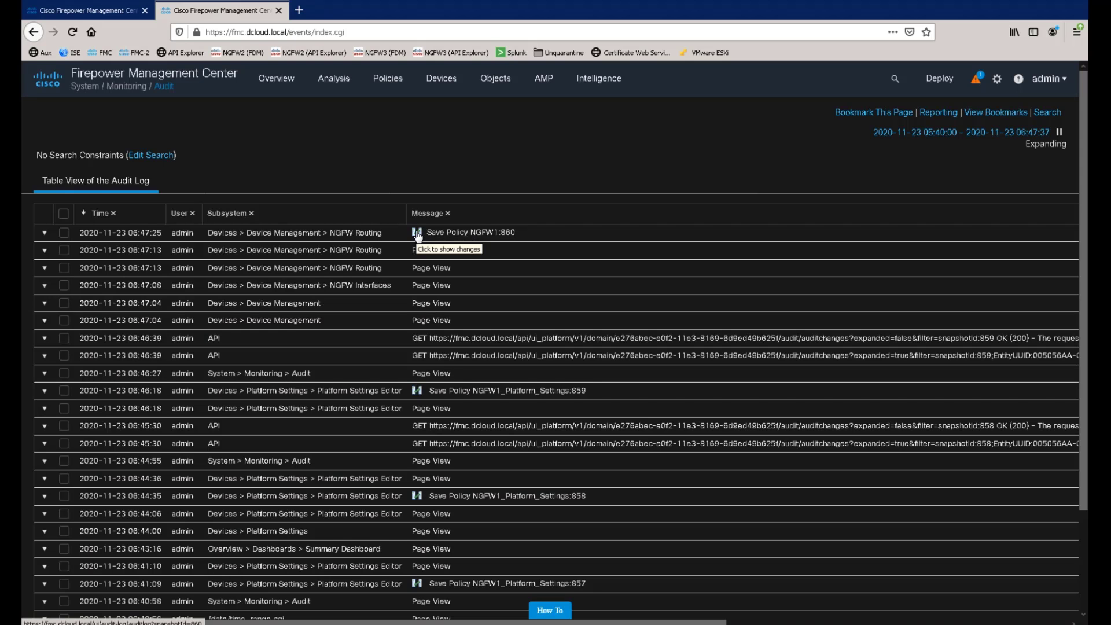
{"action": "left_click", "coordinate": [417, 233]}
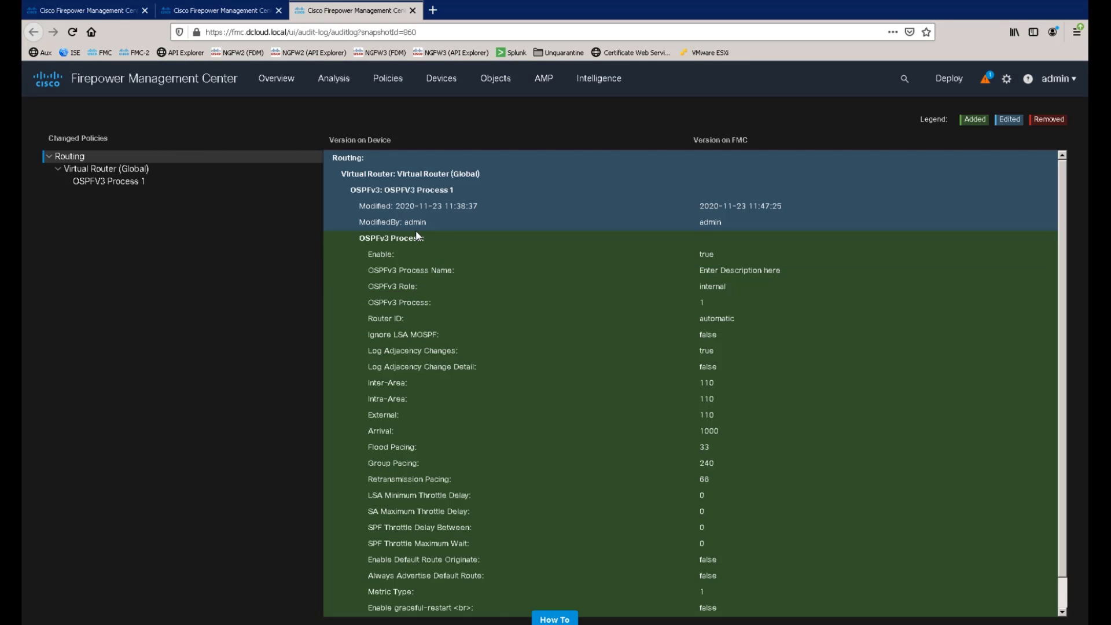
{"action": "left_click", "coordinate": [414, 11]}
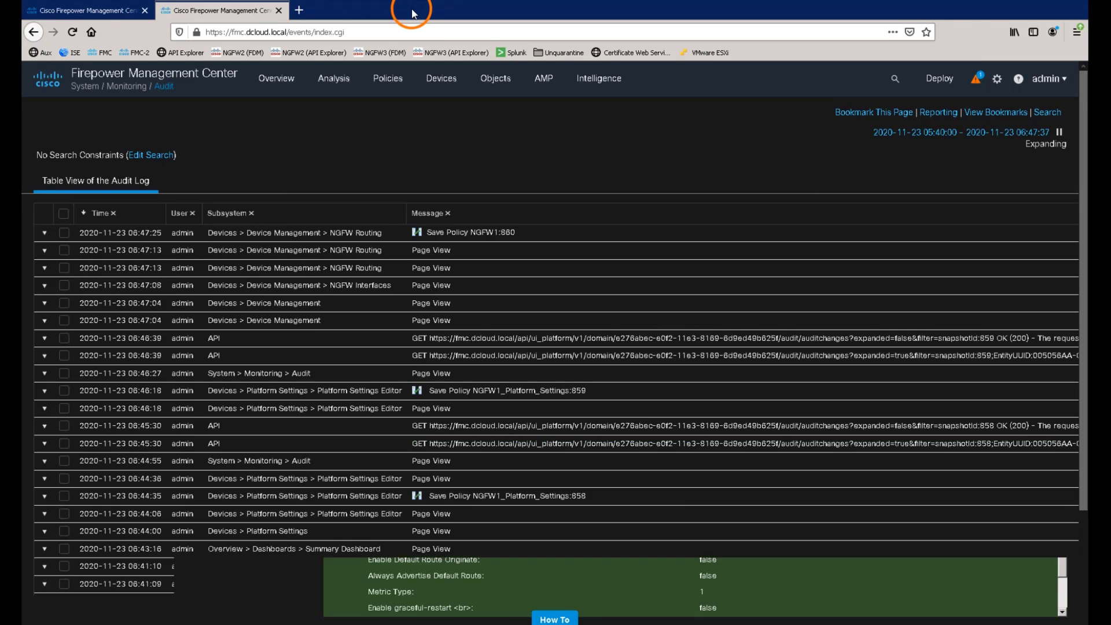
Uncheck Enable Process 1 on NGFW1's OSPFv3 page and save the routing change.
{"action": "left_click", "coordinate": [125, 13]}
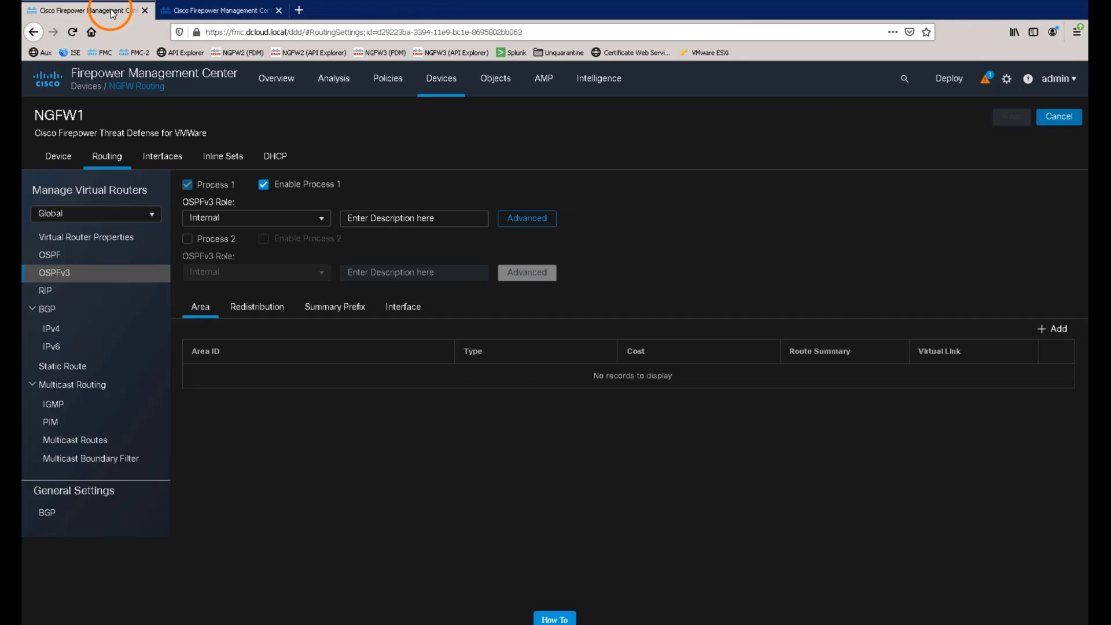
{"action": "left_click", "coordinate": [264, 185]}
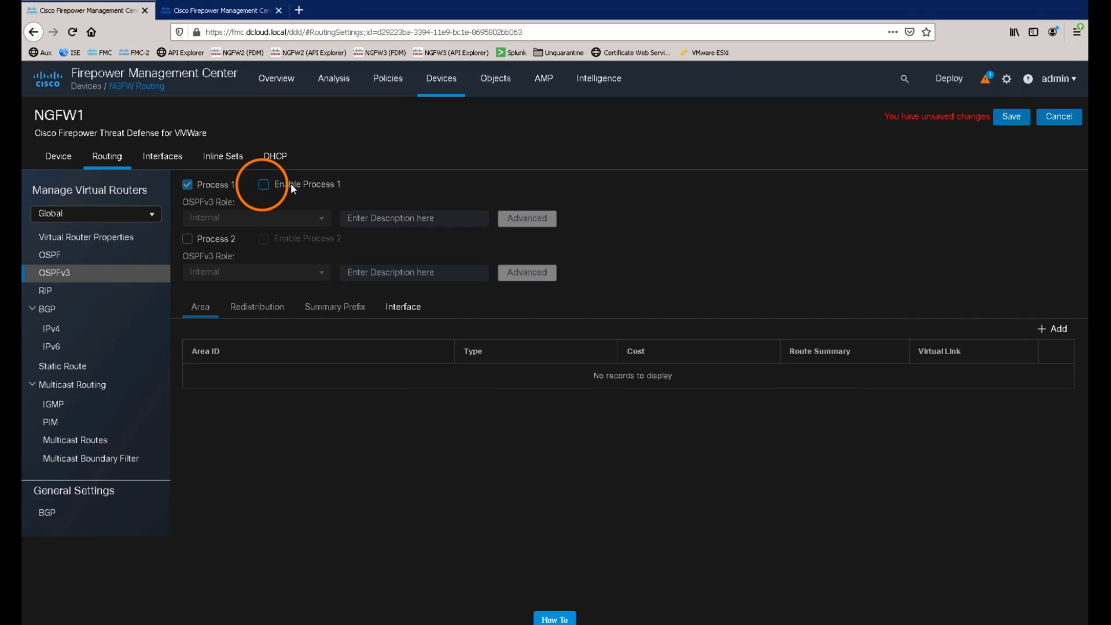
{"action": "left_click", "coordinate": [1001, 115]}
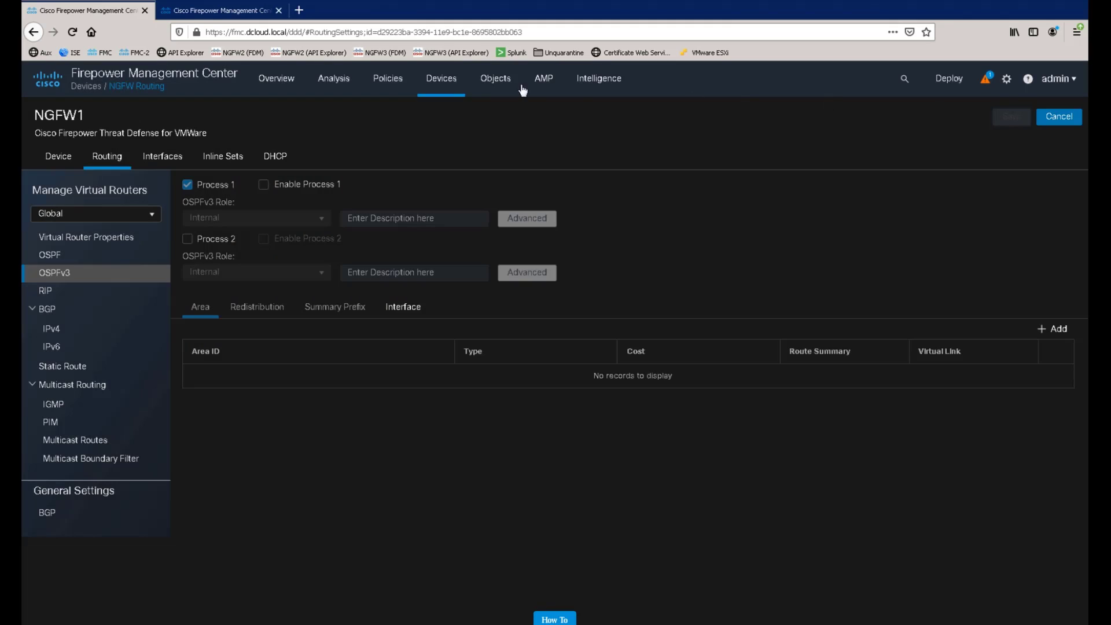
Reload the Audit Log table view to show the new NGFW1:881 routing save entry.
{"action": "left_click", "coordinate": [224, 12]}
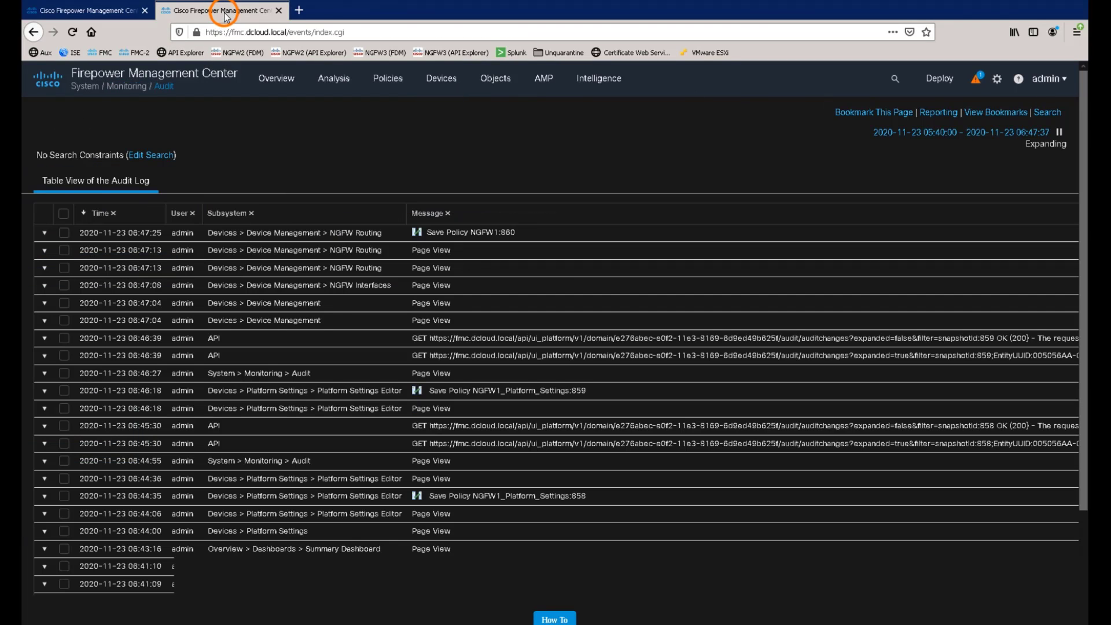
{"action": "left_click", "coordinate": [101, 184]}
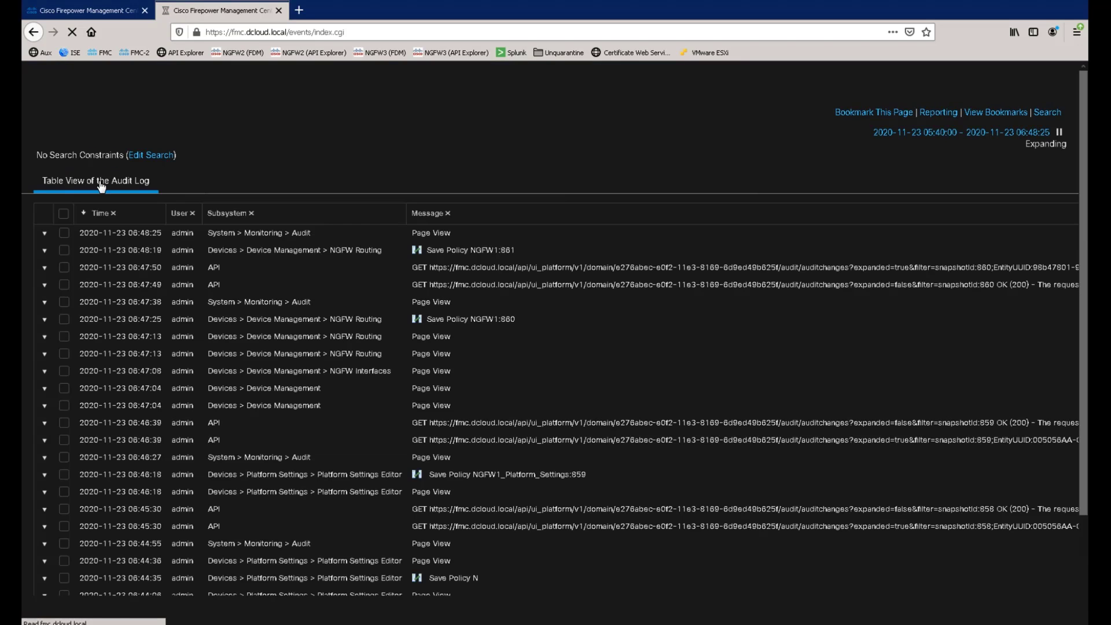